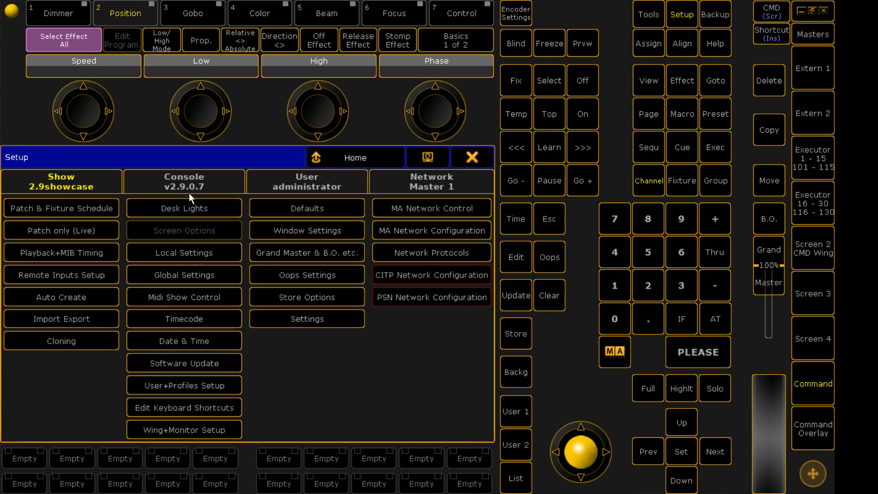
Step: Look through the Console, User, Network and Show setup categories and return to the setup overview
left_click(188, 187)
left_click(279, 179)
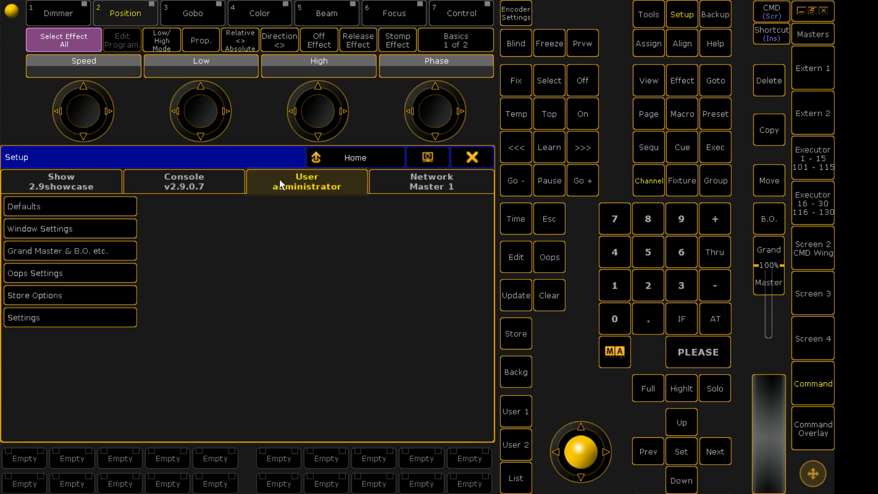
left_click(378, 182)
left_click(64, 183)
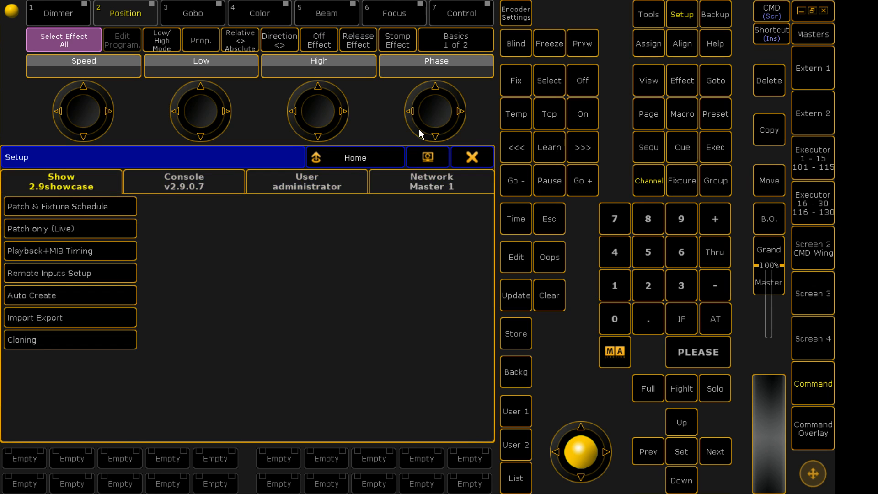
left_click(356, 154)
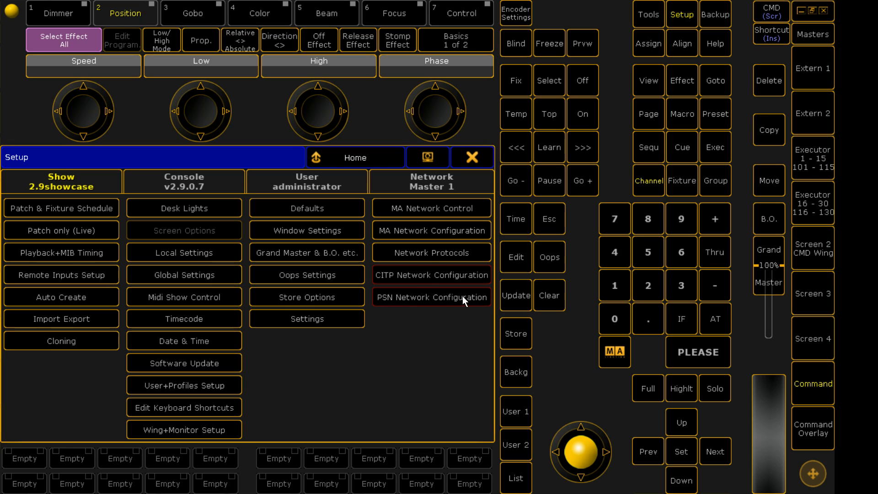
Step: Review the user Settings list and the Show setup category, and close Setup
left_click(321, 319)
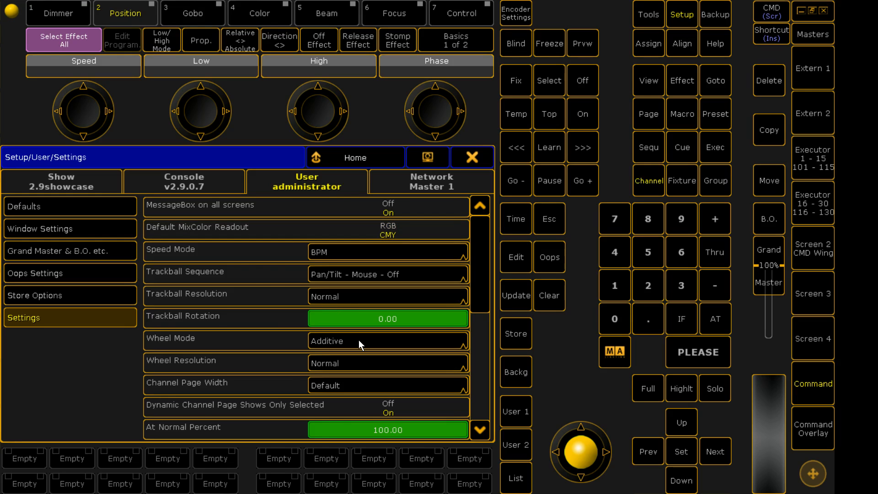
scroll(301, 278, "down", 5)
scroll(350, 309, "up", 3)
scroll(350, 309, "down", 3)
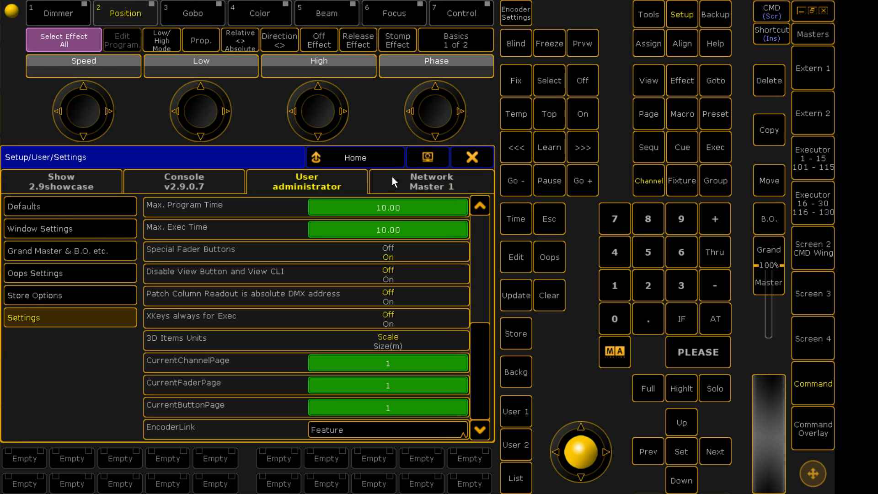
left_click(94, 180)
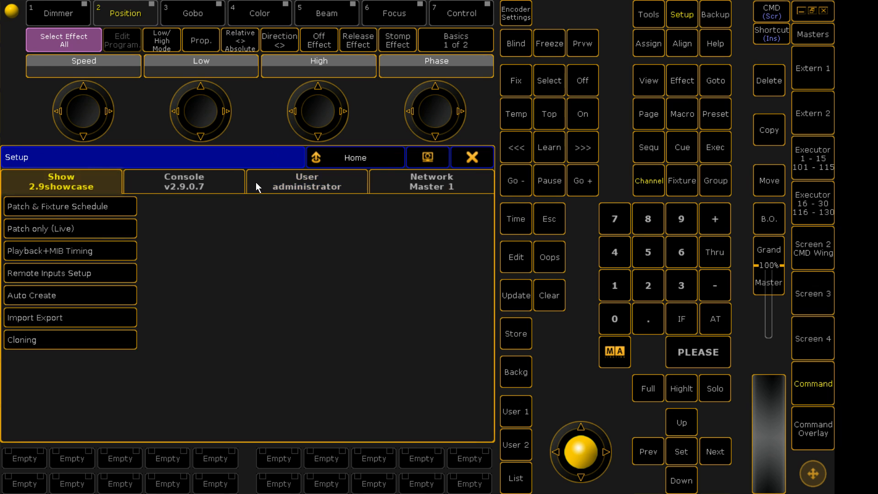
left_click(366, 162)
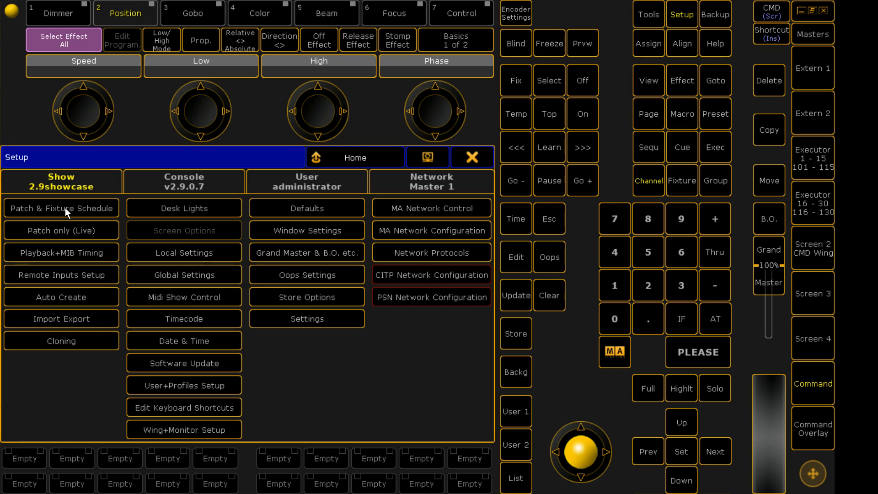
left_click(481, 153)
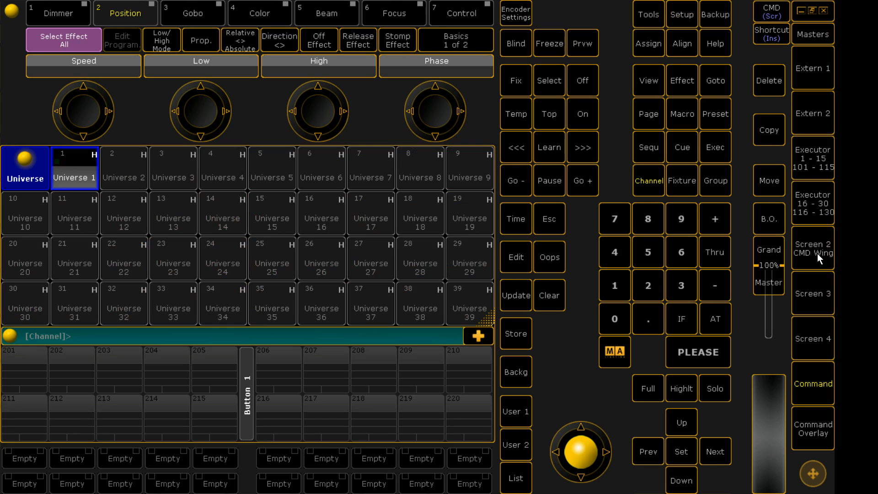
Step: Turn on the CmdWing Bar in the onPC view options and close the options
left_click(11, 10)
left_click(34, 101)
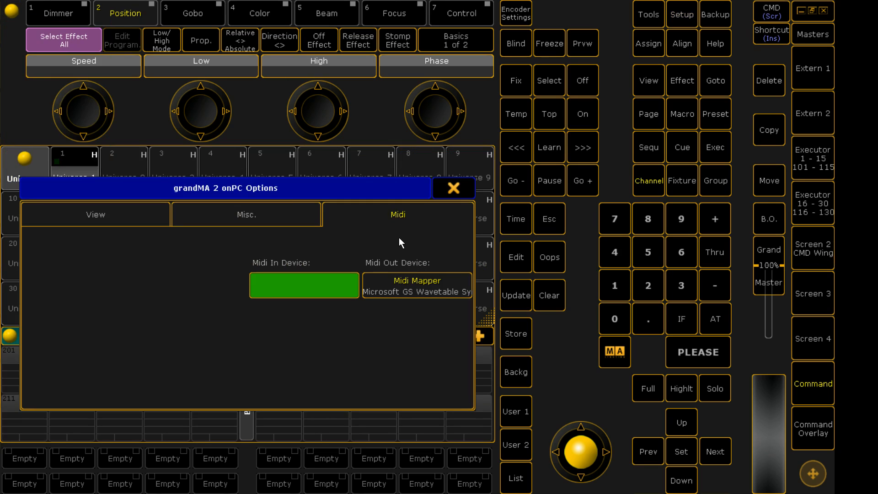
left_click(88, 214)
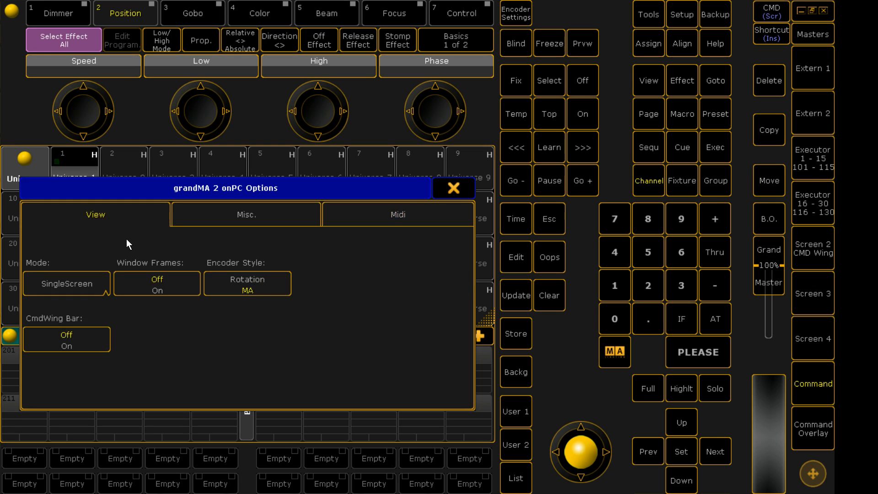
left_click(73, 347)
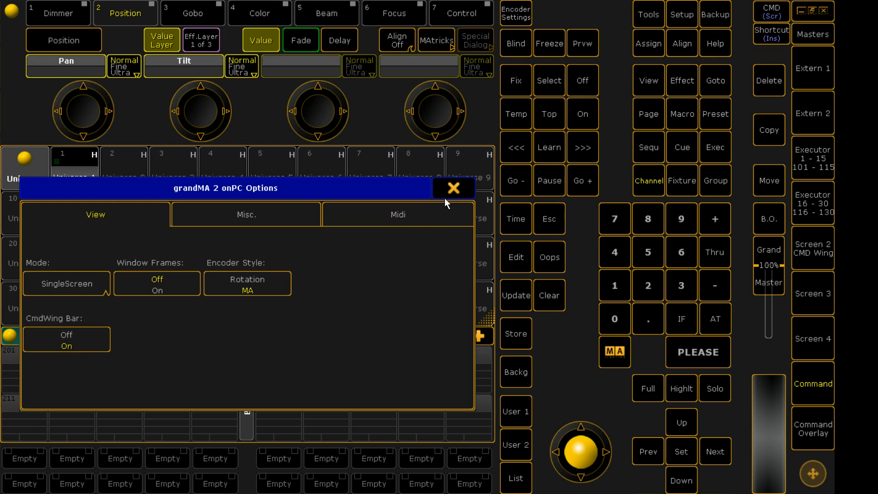
left_click(457, 190)
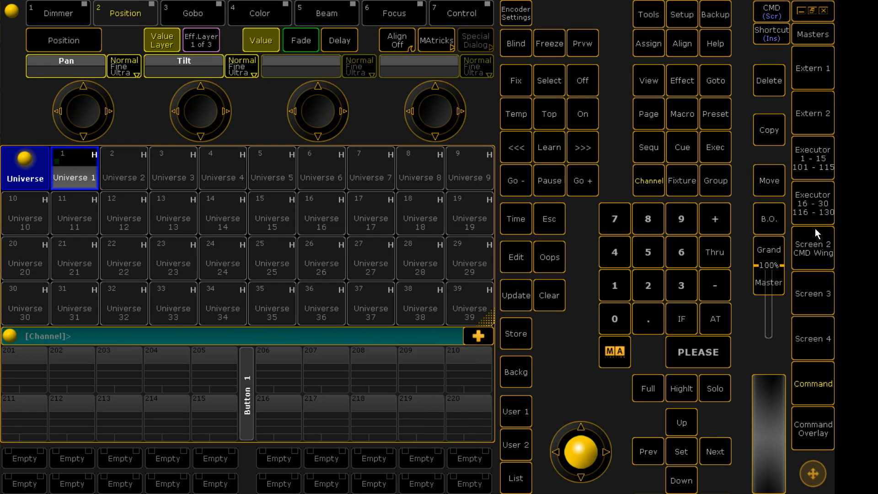
Step: View the layouts of Screen 2 and Screen 3, ending on Screen 2
left_click(806, 246)
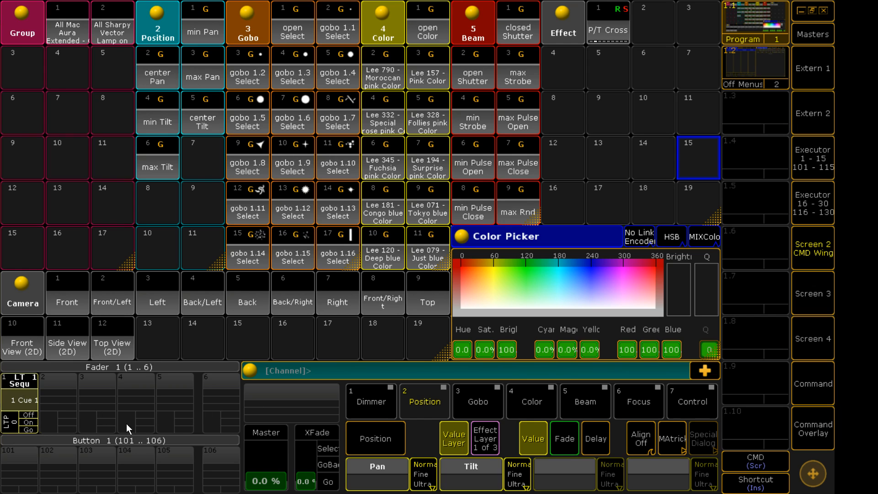
left_click(812, 294)
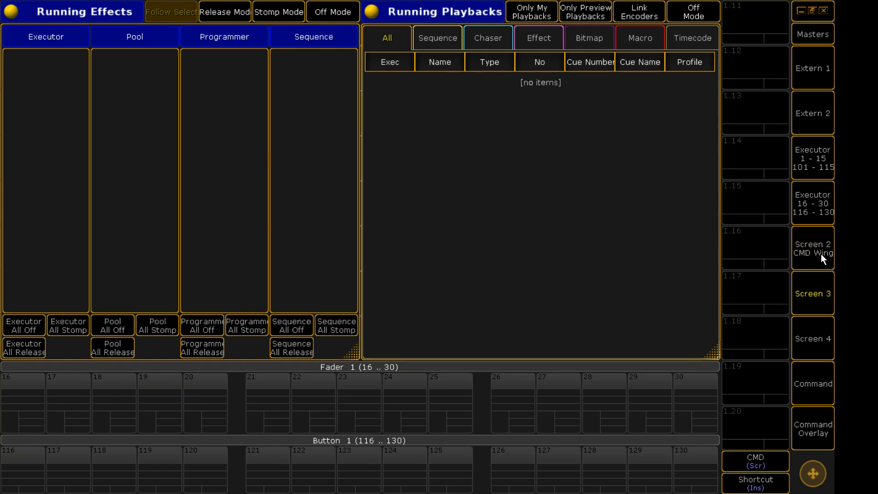
left_click(822, 254)
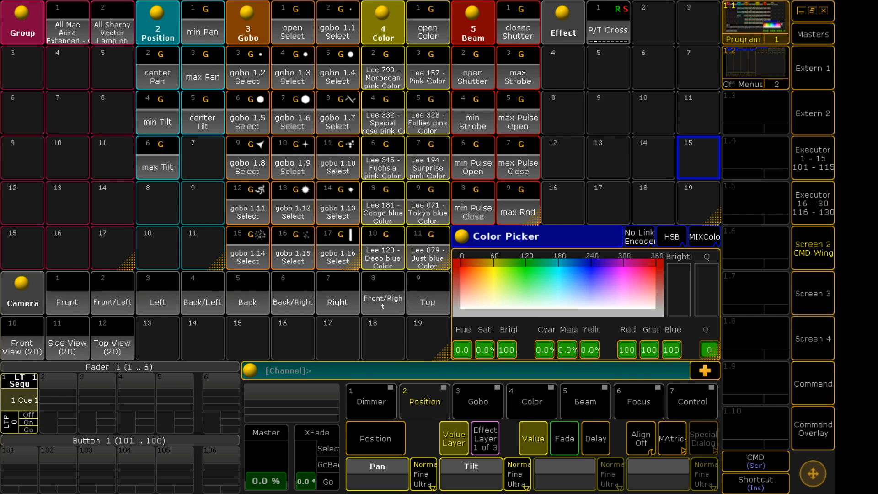
Step: Select the All Mac Aura Extended group and view the special dialog for its color attributes
left_click(67, 28)
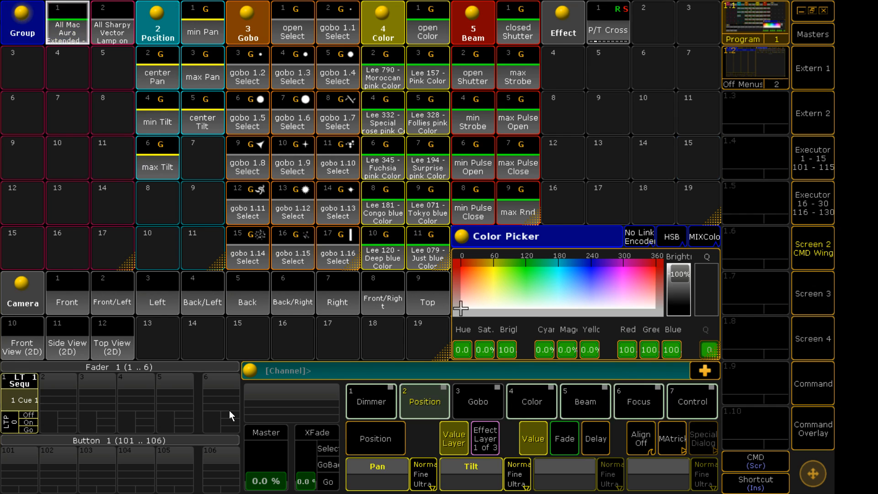
left_click(524, 394)
left_click(705, 440)
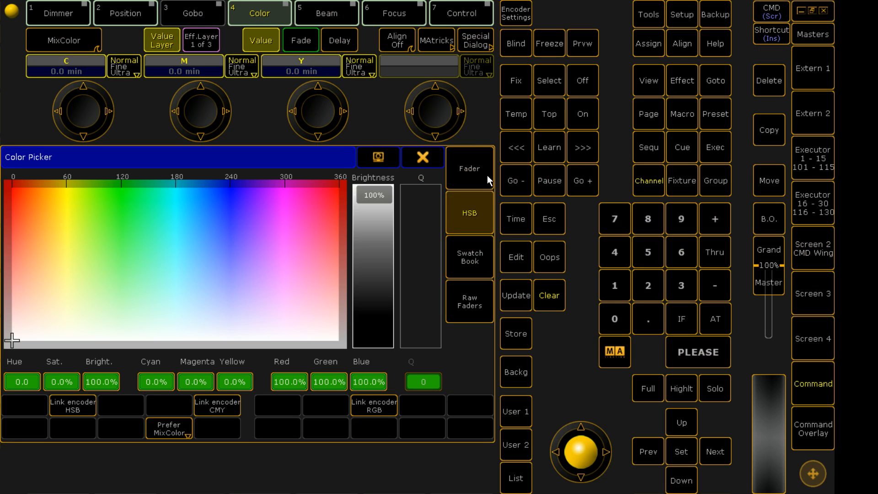
left_click(421, 157)
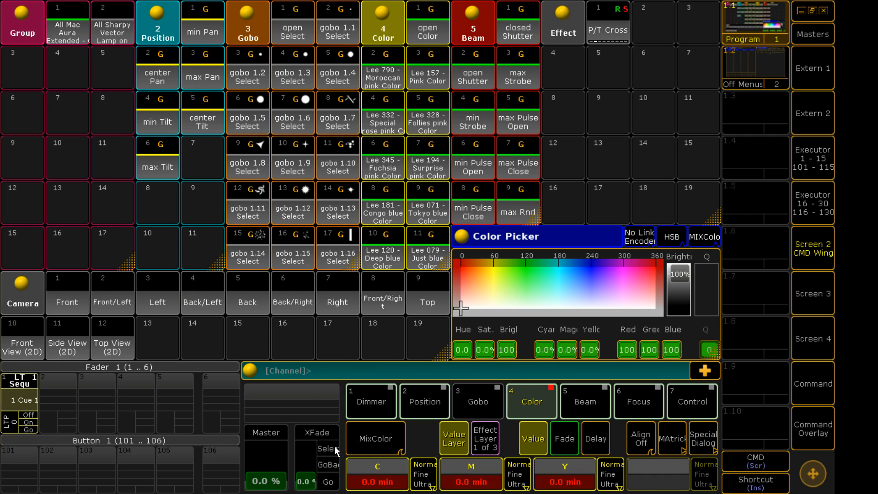
Step: Switch the color encoders from MixColor to Color and view the special dialog again
left_click(385, 452)
left_click(369, 453)
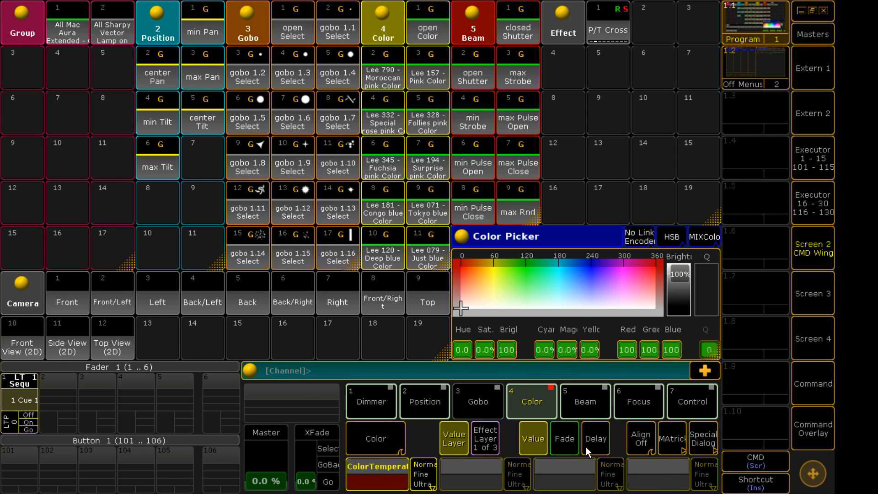
left_click(703, 439)
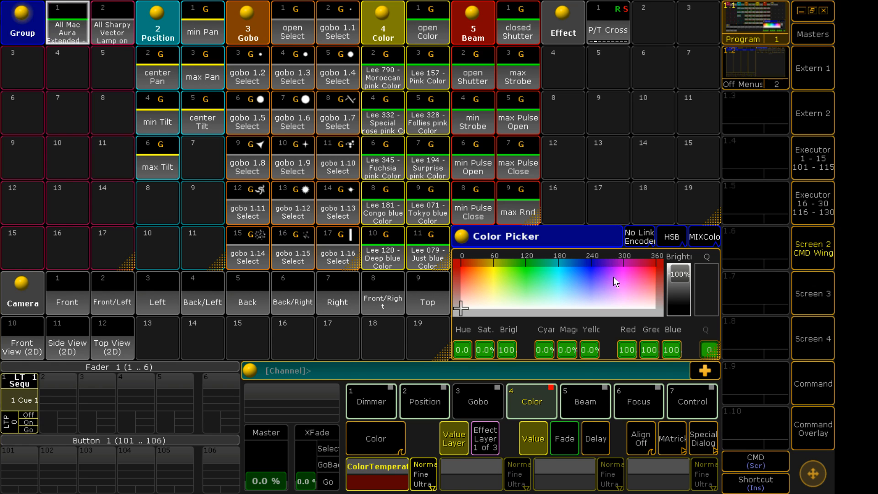
Step: Set the fixture color to a purple of about hue 291 in the Color Picker and select the All Sharpy Vector Lamp on group
left_click_drag(616, 277, 595, 270)
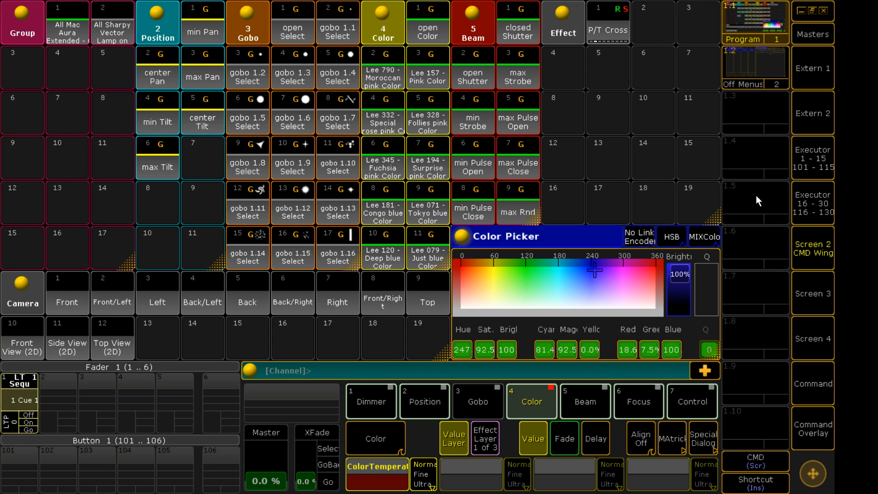
left_click(591, 272)
left_click_drag(593, 275, 619, 267)
left_click(113, 21)
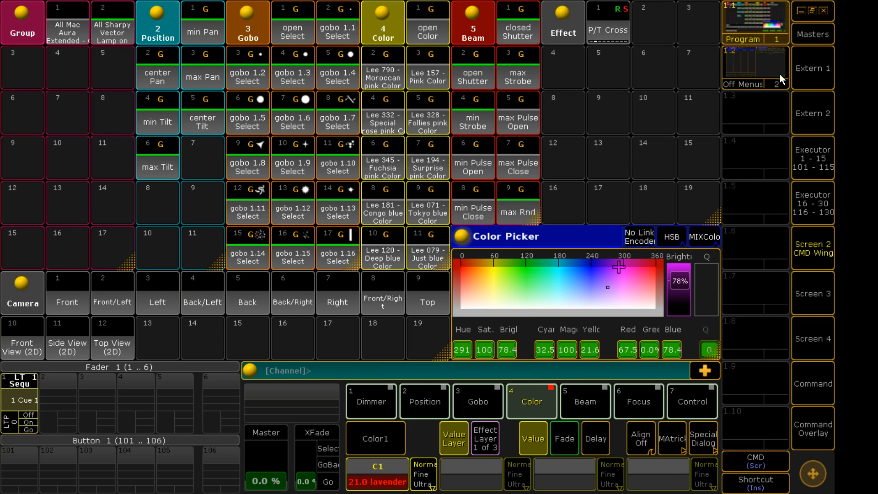
Step: Display the Off Menus view on Screen 2 and recall the Program view
left_click(753, 68)
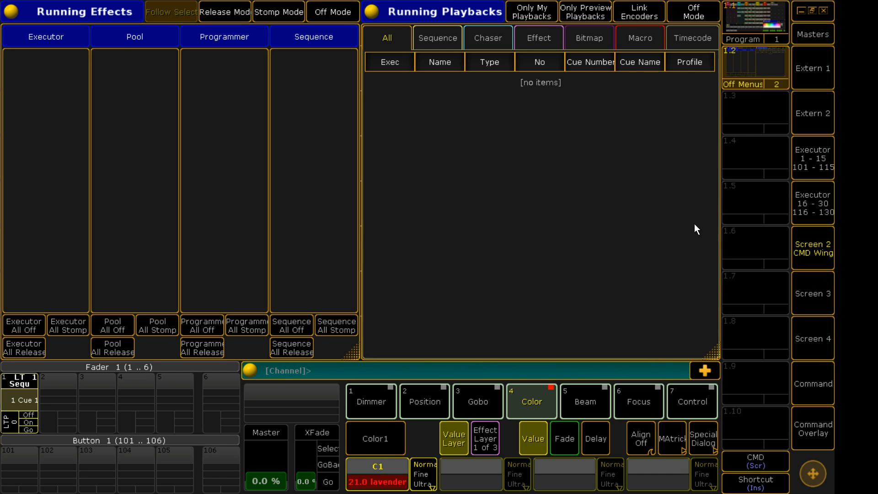
type("3")
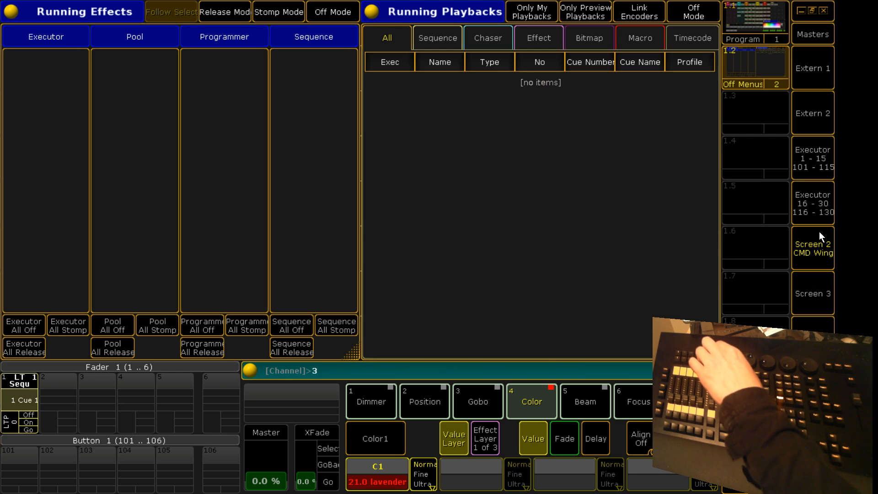
left_click(730, 36)
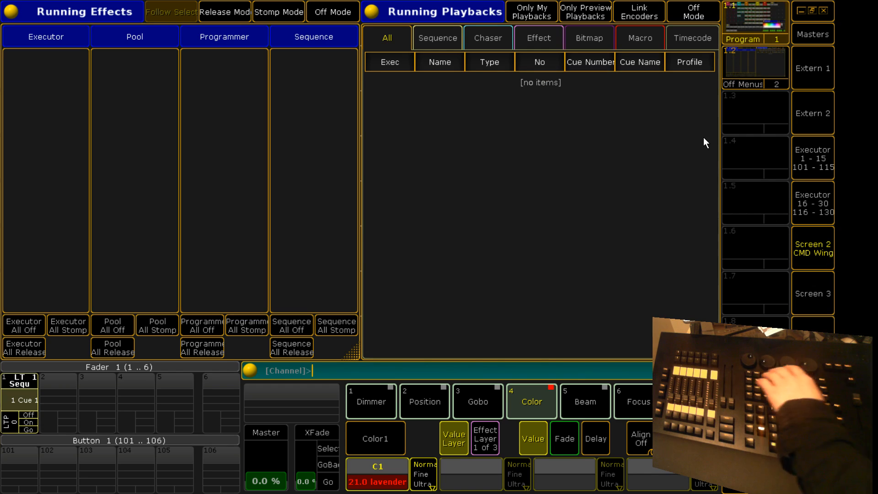
Step: Call the Off command twice to view the running effects and playbacks, and restore the Program view on Screen 2
key("o")
key("o")
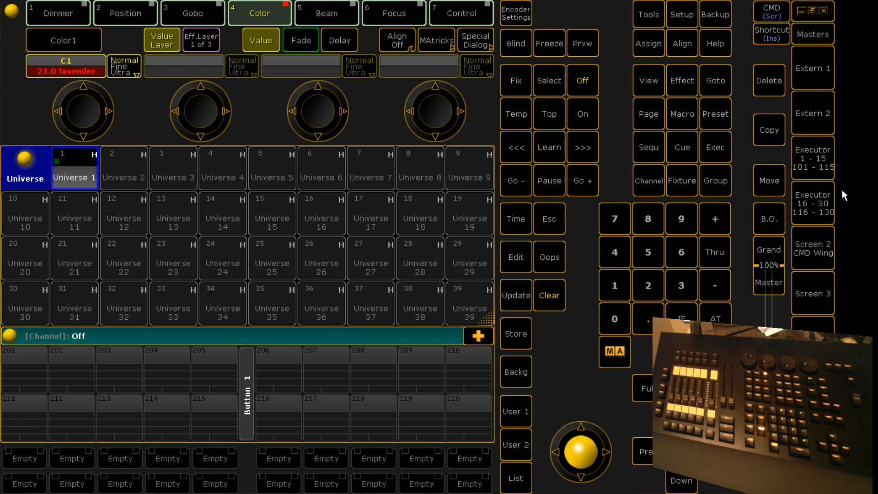
left_click(814, 249)
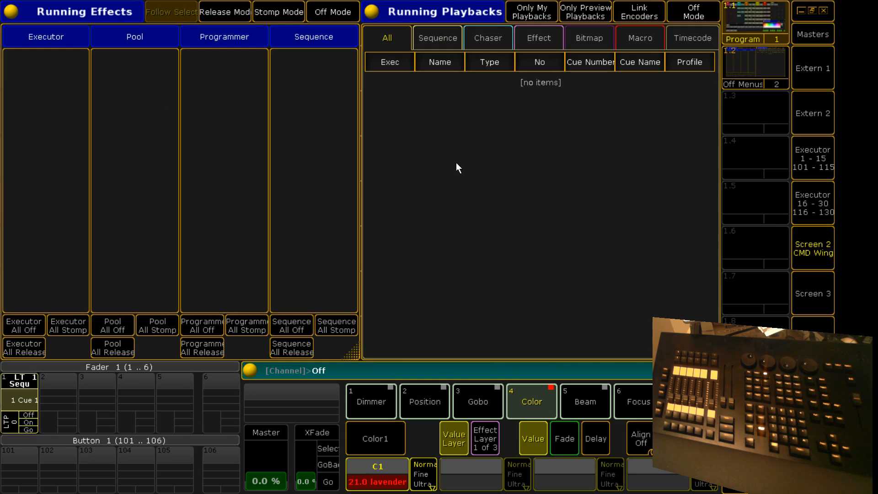
left_click(759, 18)
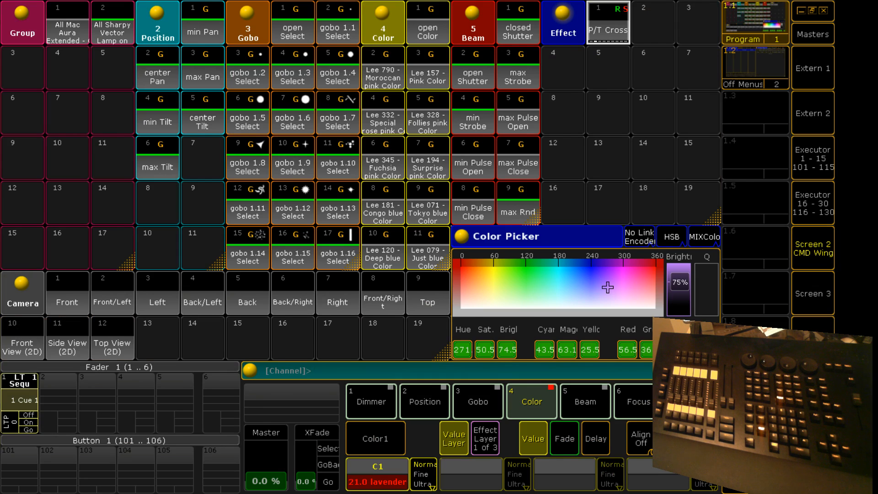
Step: Create a new fixture layer named LEDStrip in the Patch & Fixture Schedule
left_click(813, 473)
left_click(672, 13)
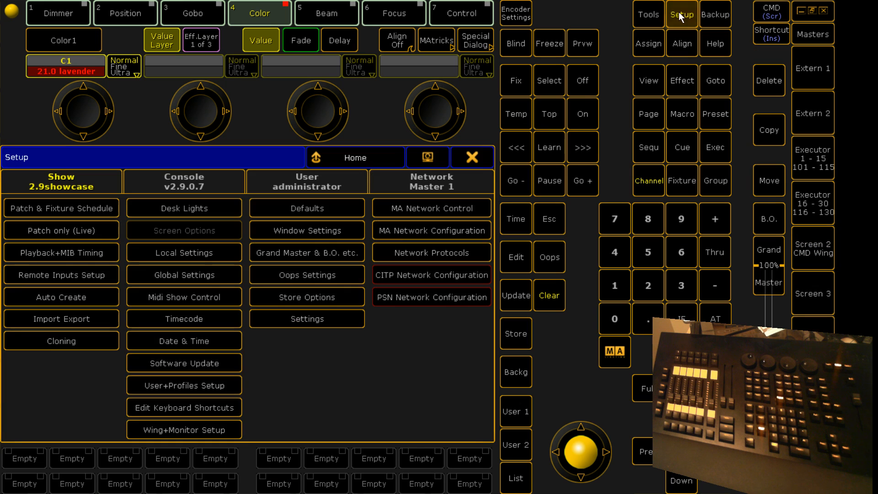
left_click(73, 207)
left_click(45, 250)
left_click(46, 251)
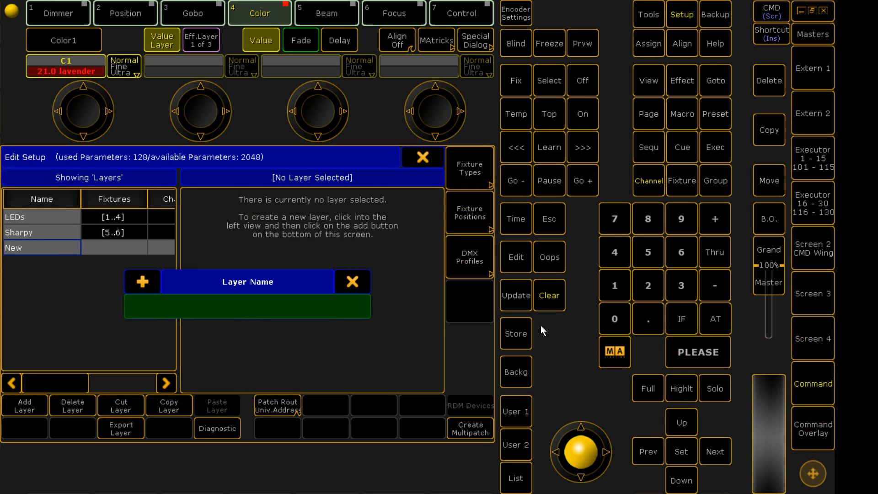
type("LEDStrip")
key("Return")
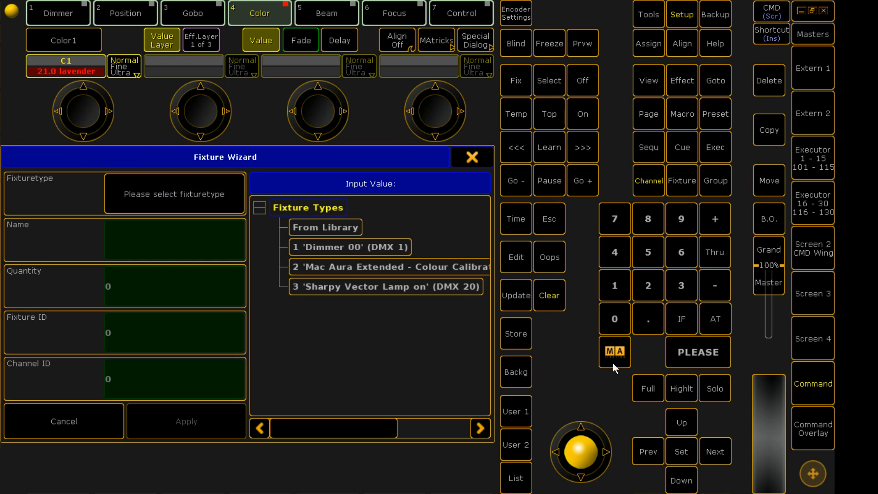
Step: Open the fixture type library and clear the manufacturer and fixture name filters
left_click(344, 228)
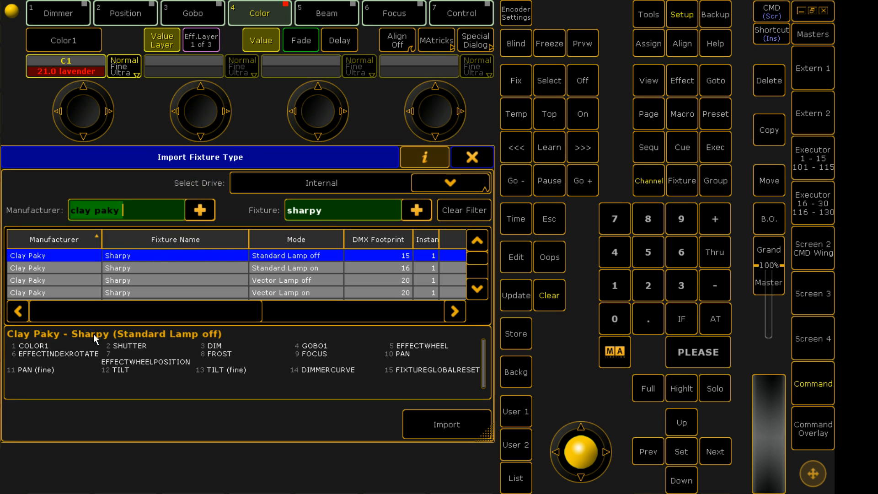
key("BackSpace")
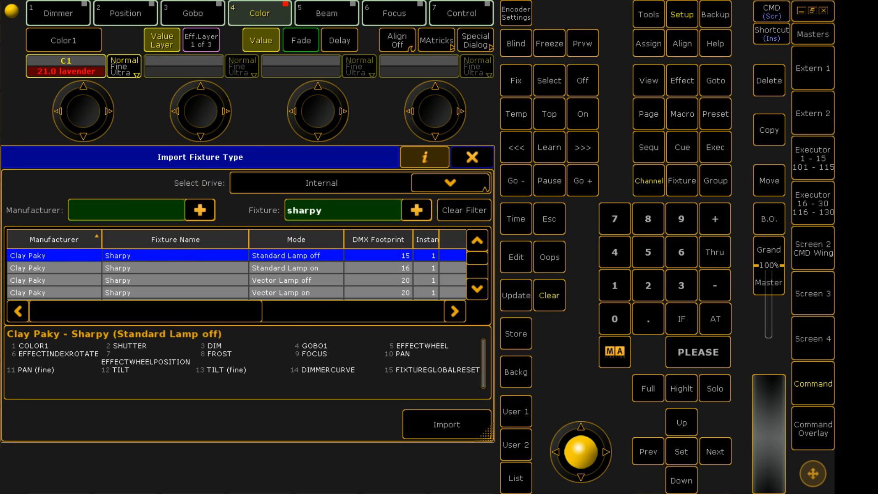
key("BackSpace")
key("BackSpace")
key("BackSpace")
key("BackSpace")
key("BackSpace")
key("BackSpace")
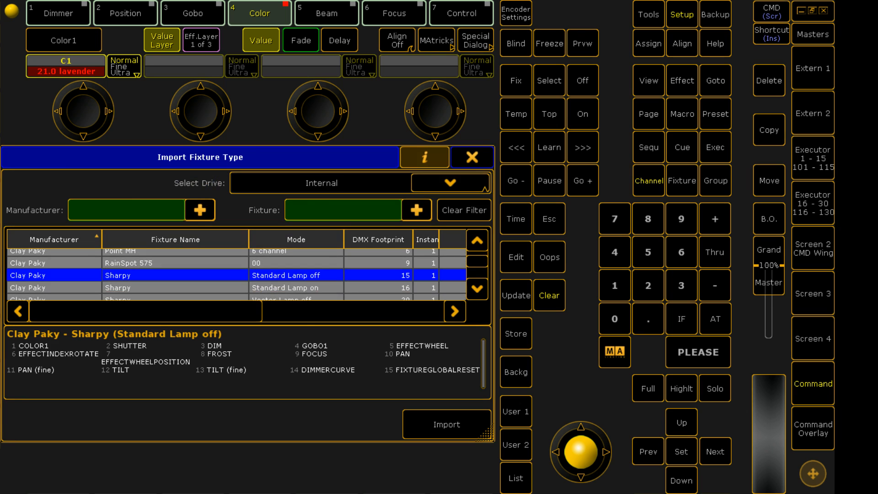
Step: Filter the library by the fixture name robin 600
type("robijn")
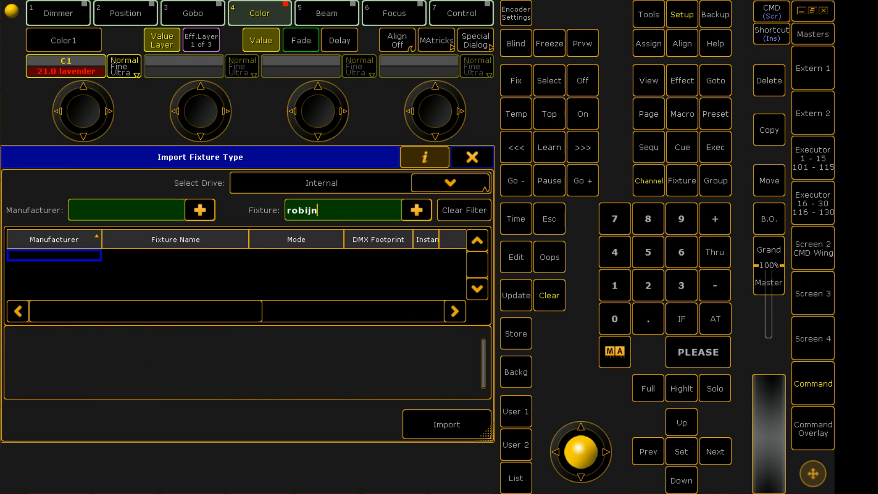
key("BackSpace")
key("BackSpace")
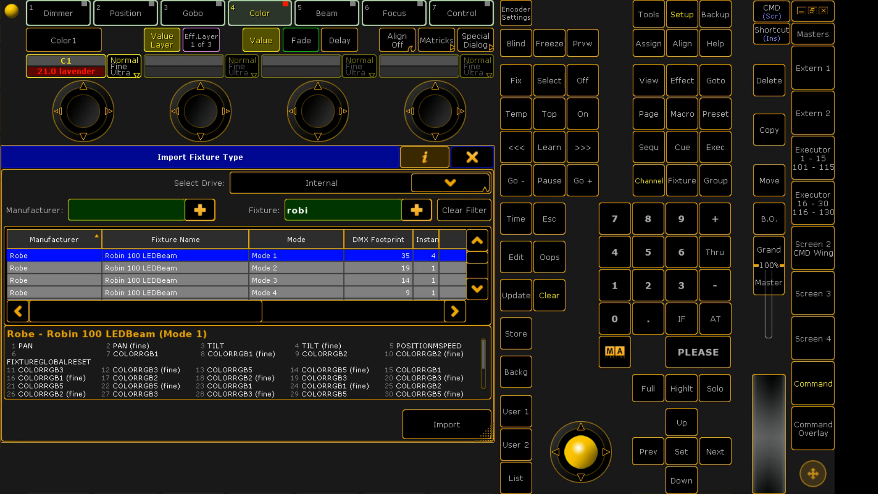
type("n 6-")
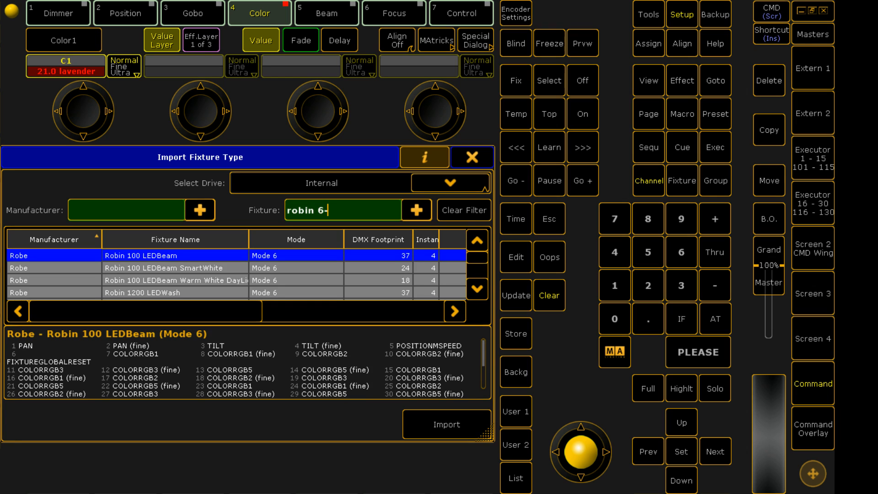
key("BackSpace")
type("00")
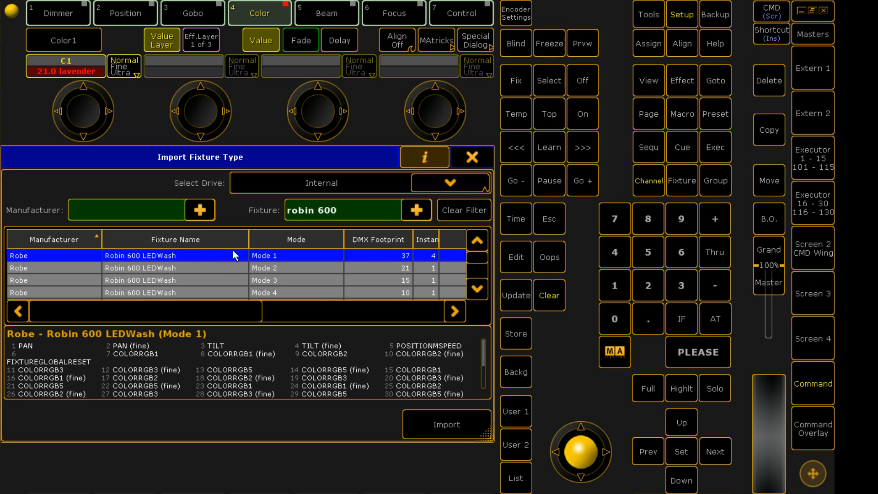
Step: Import the Robe Robin 600 LEDWash Mode 1, add one to the LEDStrip layer and save the setup changes
left_click(443, 425)
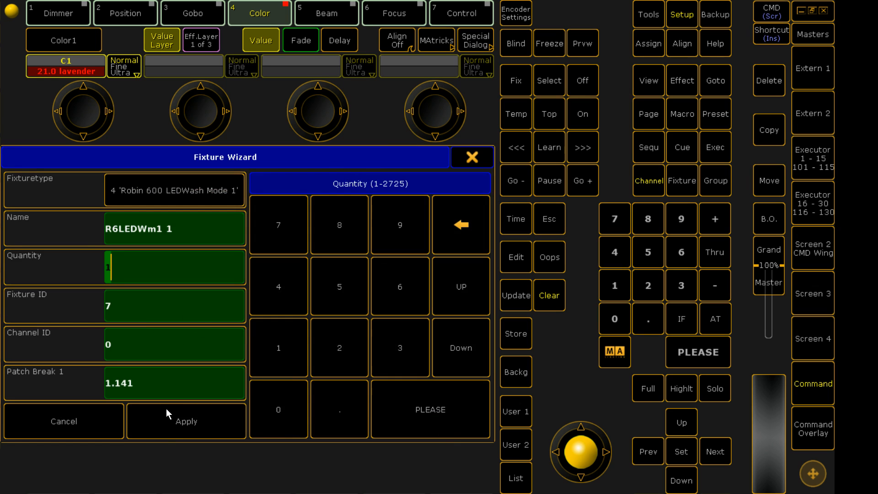
left_click(186, 420)
left_click(422, 159)
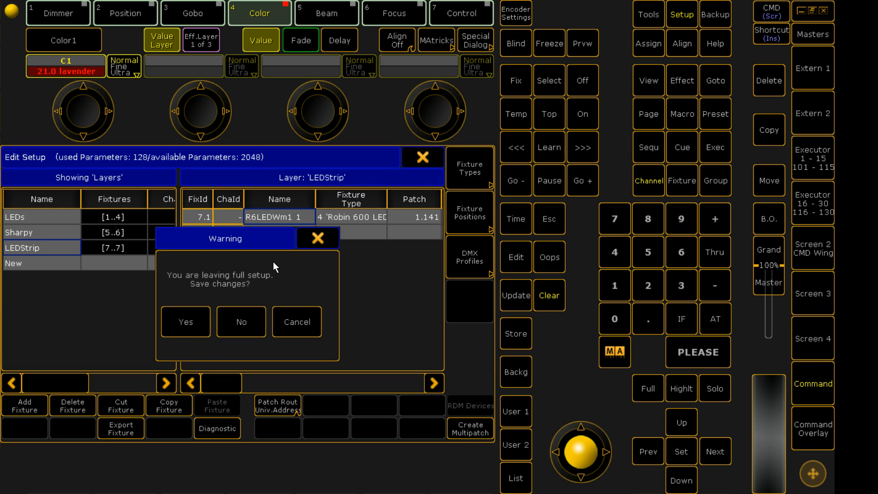
left_click(182, 324)
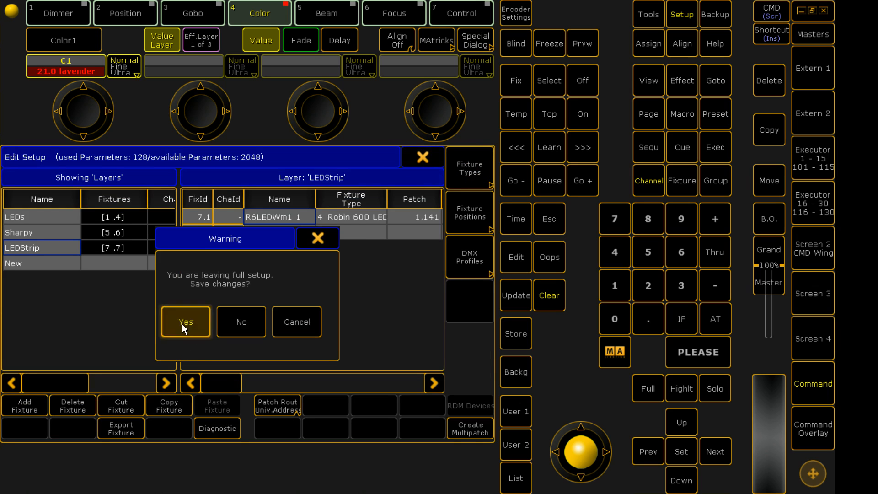
Step: Auto-create a group for the R6LEDWm1 fixture type starting at group 3 and leave the setup
left_click(37, 319)
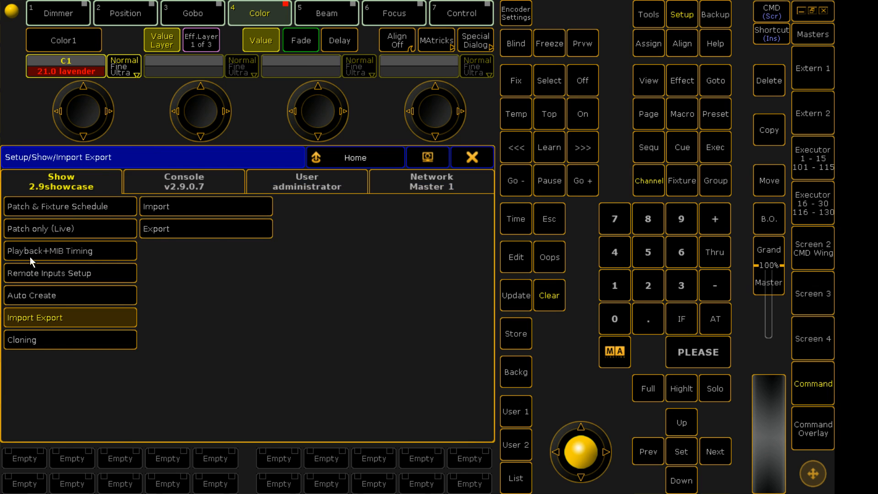
left_click(66, 293)
left_click(26, 271)
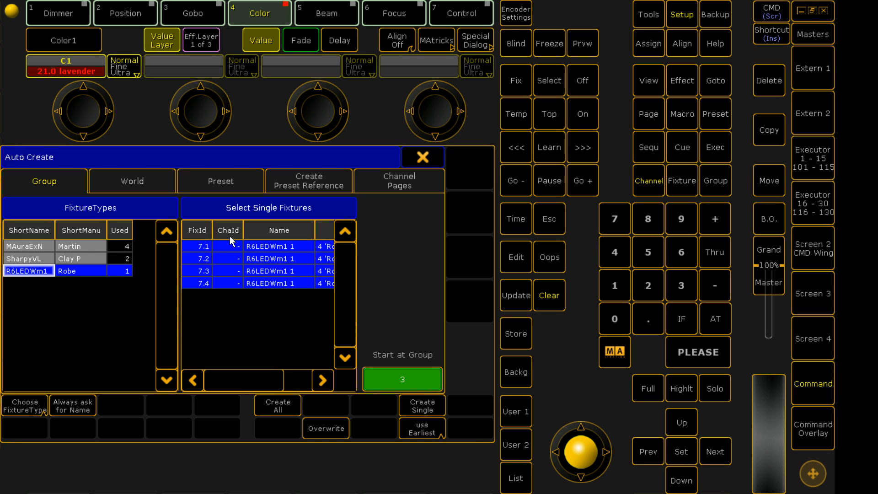
left_click(279, 406)
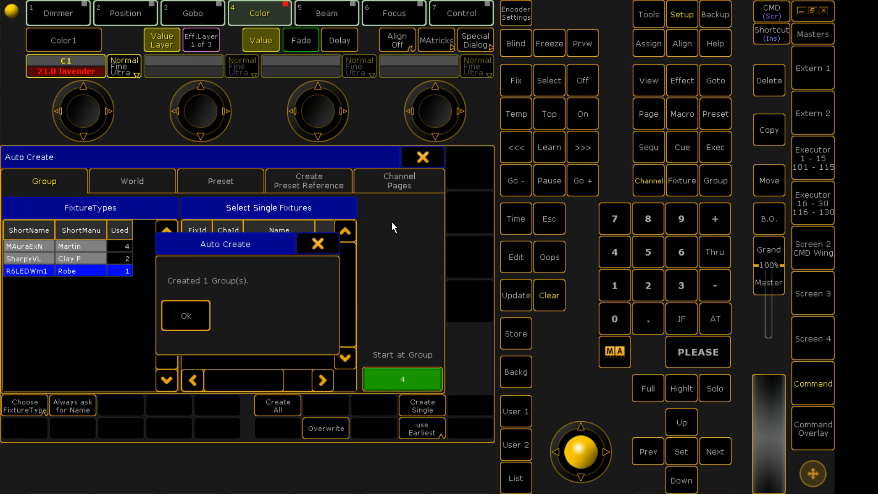
left_click(198, 315)
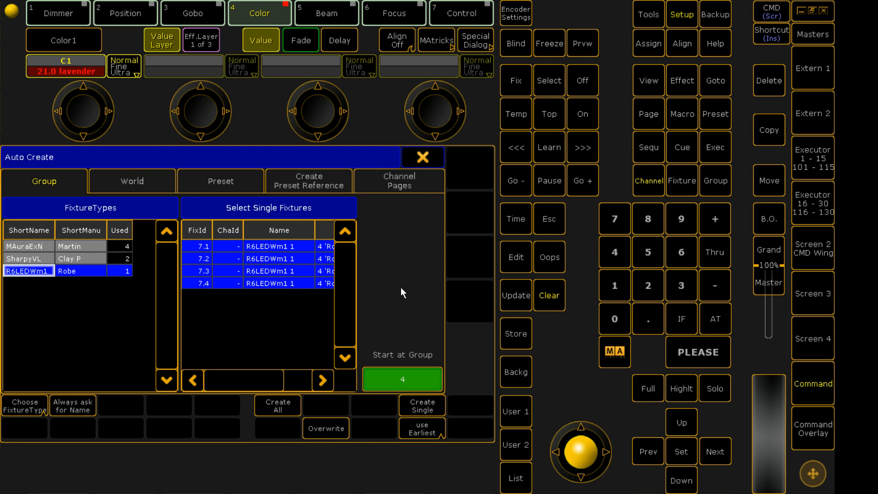
left_click(428, 149)
left_click(475, 153)
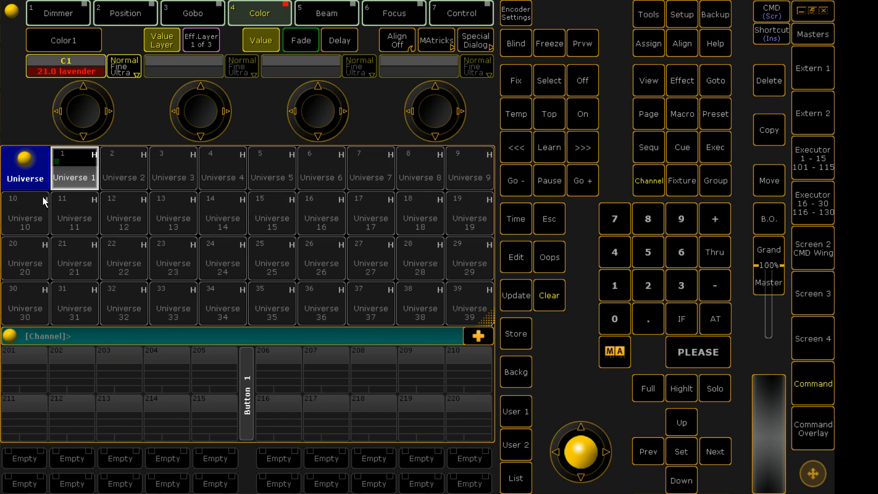
Step: Select the All Robin 600 LEDWash group on Screen 2 and set the color encoders to MixColor
left_click(817, 263)
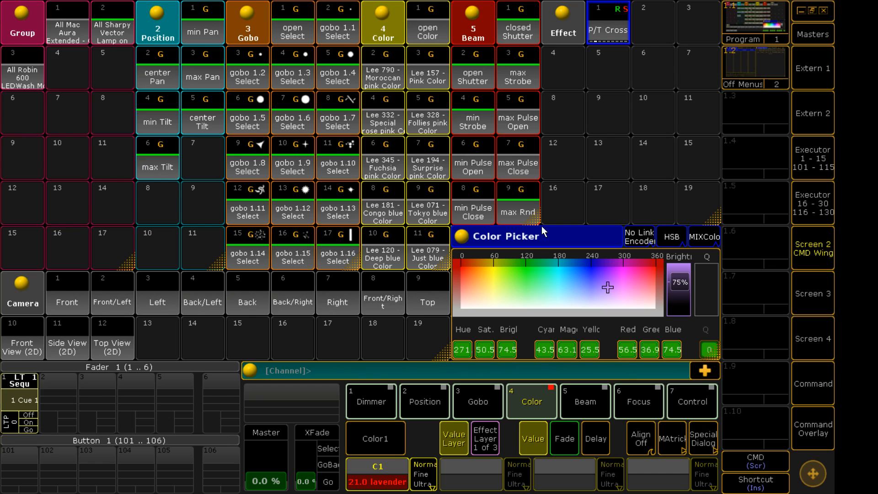
left_click(19, 75)
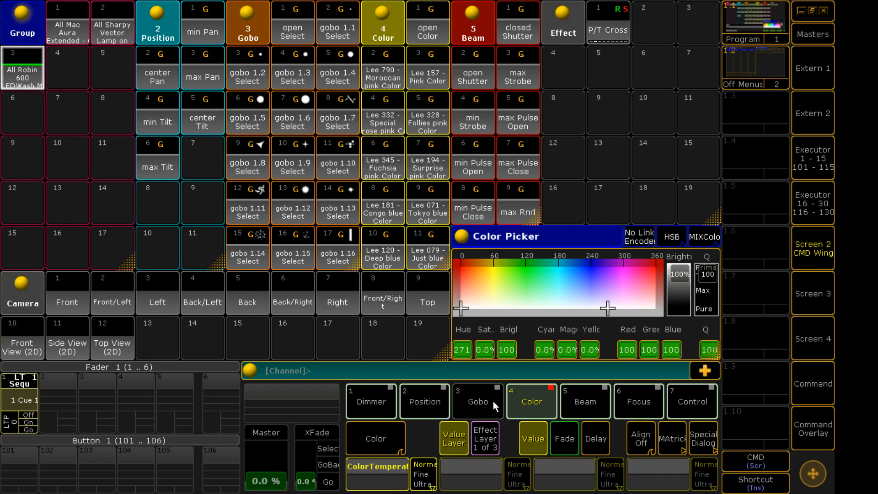
left_click(389, 446)
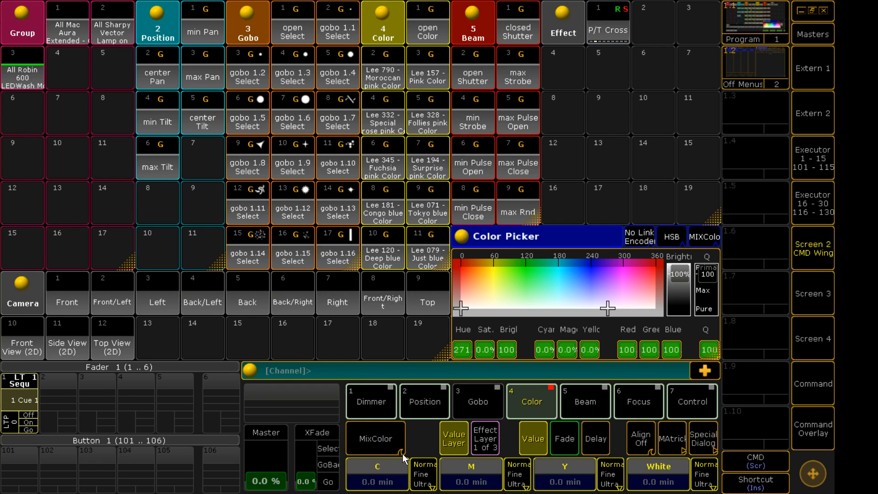
left_click(385, 440)
left_click(385, 440)
left_click(384, 440)
Step: Pick a pinkish red with hue about 341 and saturation about 93% in the color dialog, with Q at 0
left_click(699, 435)
left_click_drag(250, 275, 322, 198)
left_click(422, 233)
left_click_drag(422, 233, 433, 406)
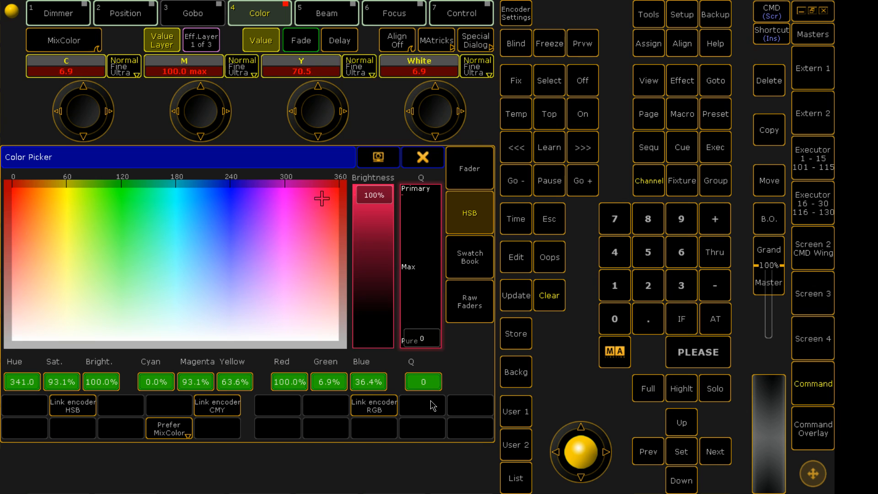
Step: Set the raw blue fader to about 55%, review the color in the Swatch Book, HSB and Fader views, and close the dialog
left_click(470, 299)
left_click_drag(251, 301, 274, 268)
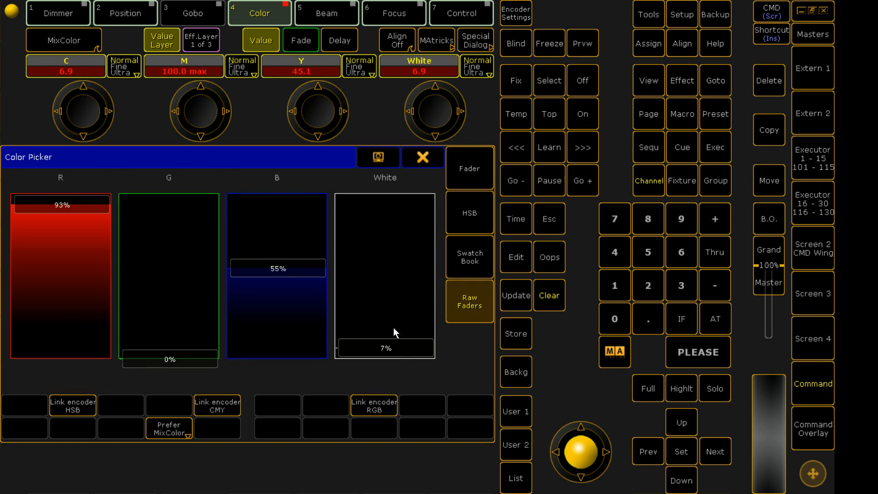
left_click(474, 242)
left_click(470, 206)
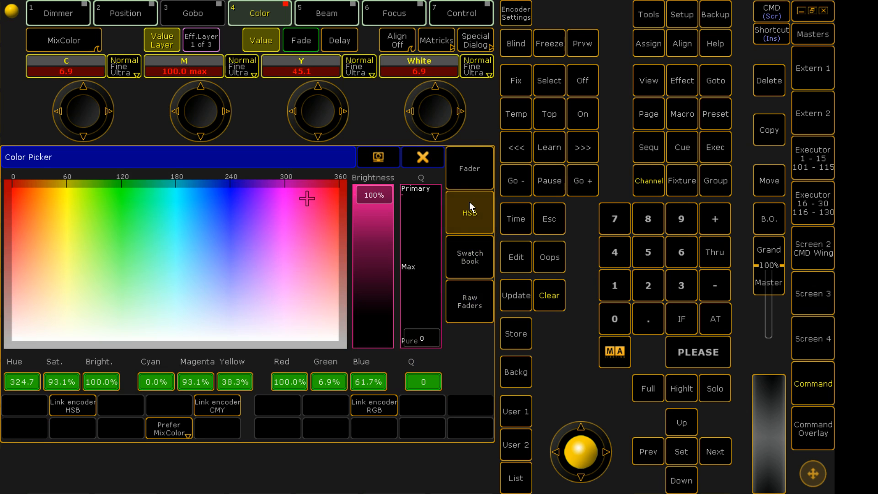
left_click(471, 161)
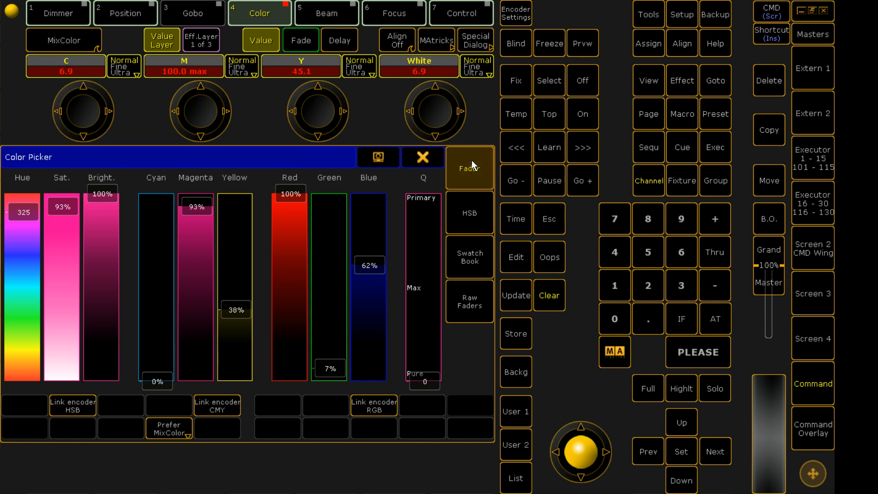
left_click(418, 155)
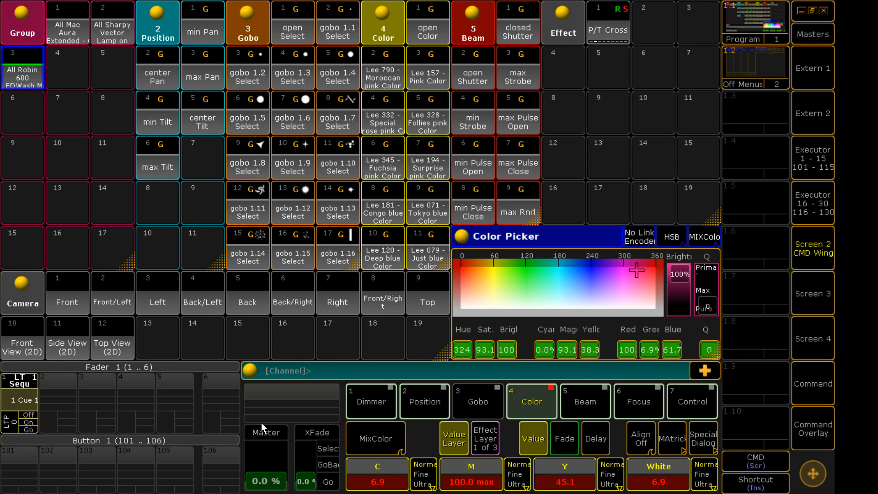
Step: Raise the raw white fader to 100% in the color dialog and check the resulting color in the Fader view
left_click(704, 439)
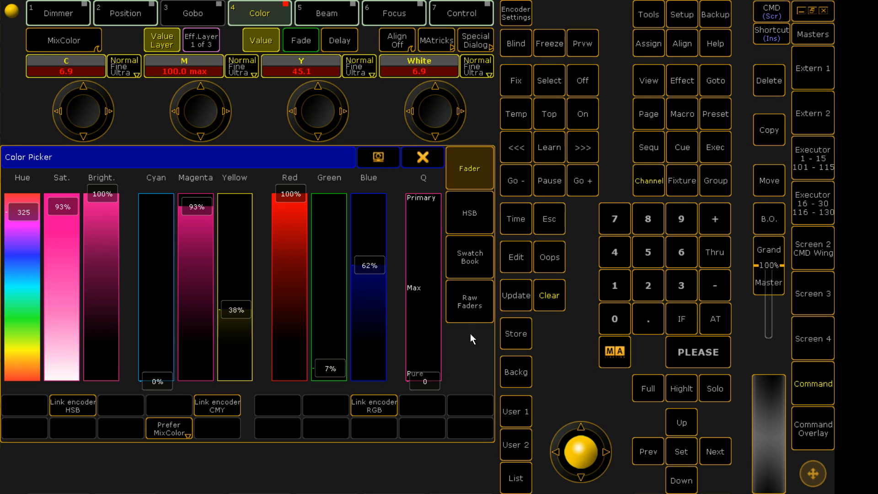
left_click(473, 299)
left_click_drag(402, 316, 395, 185)
left_click(471, 169)
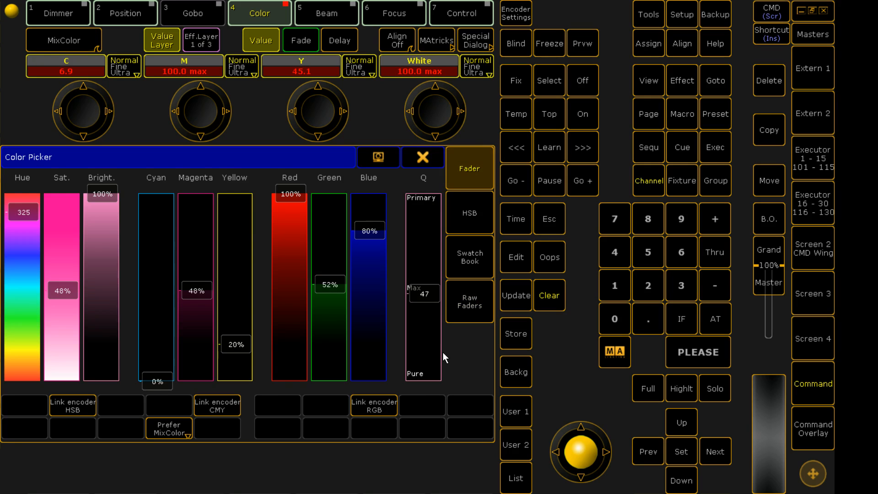
left_click(426, 157)
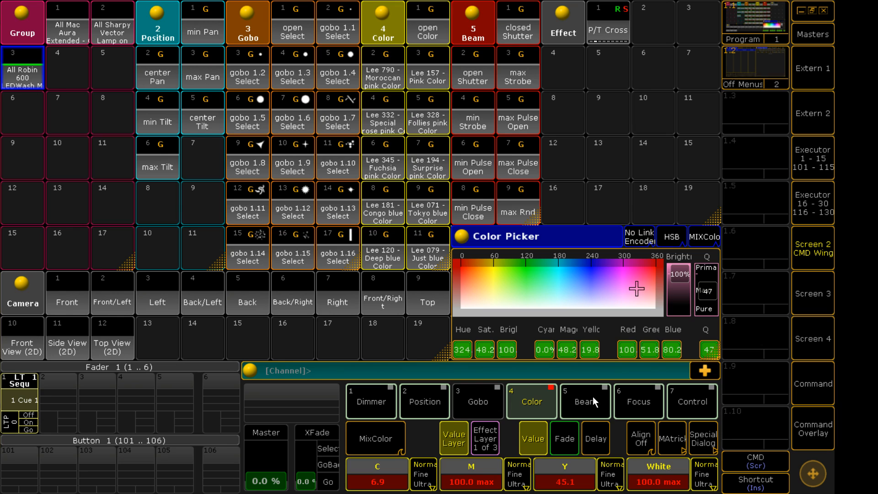
Step: Clear the programmer, reselect the Robin 600 LEDWash group and set it to white at hue about 189 with Q at 0
key("c")
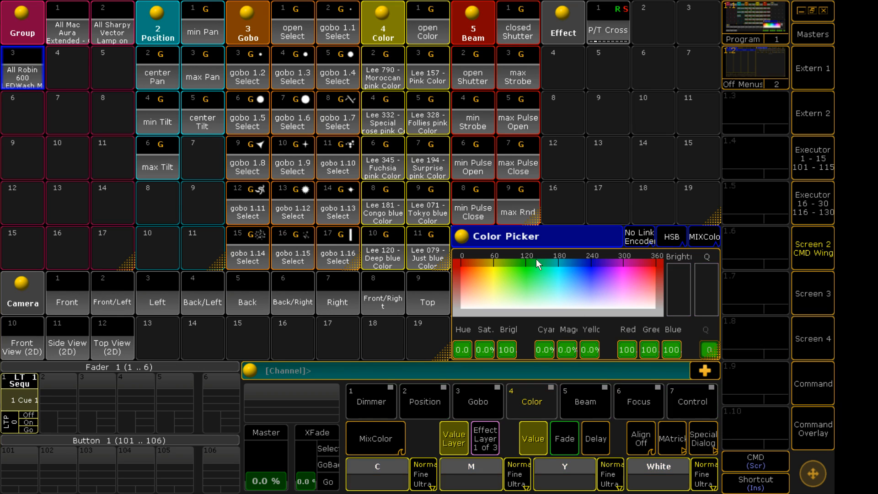
left_click(22, 69)
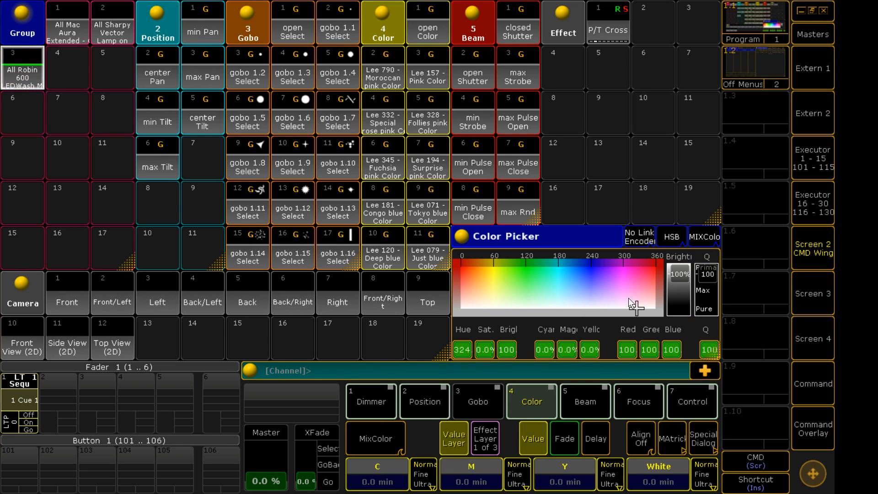
left_click_drag(630, 303, 563, 330)
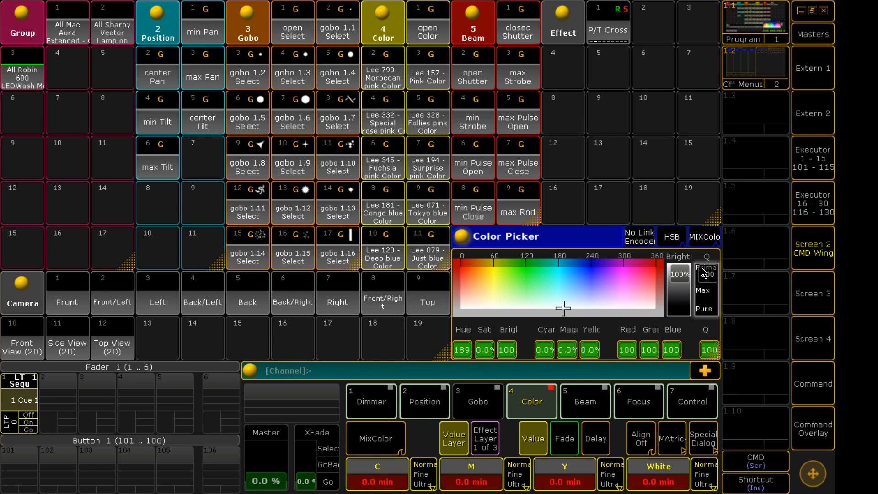
left_click_drag(703, 274, 711, 315)
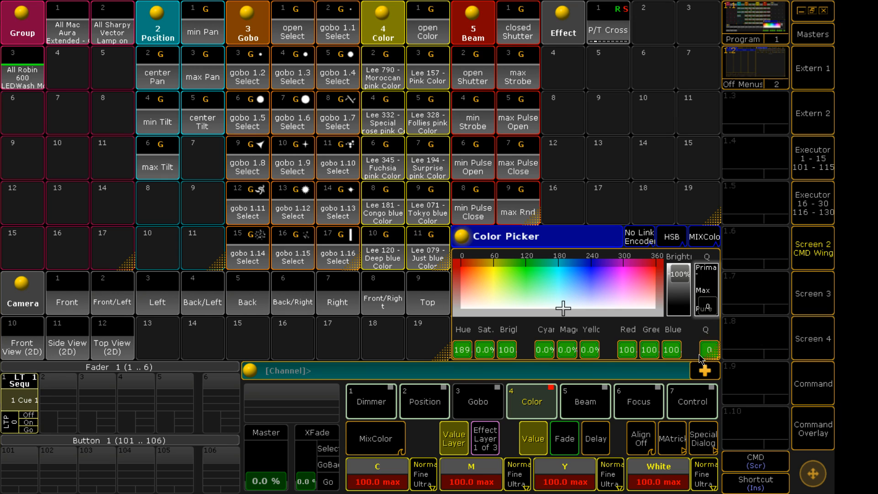
Step: Move the color to white at hue about 230 and try the Q fader
left_click(541, 300)
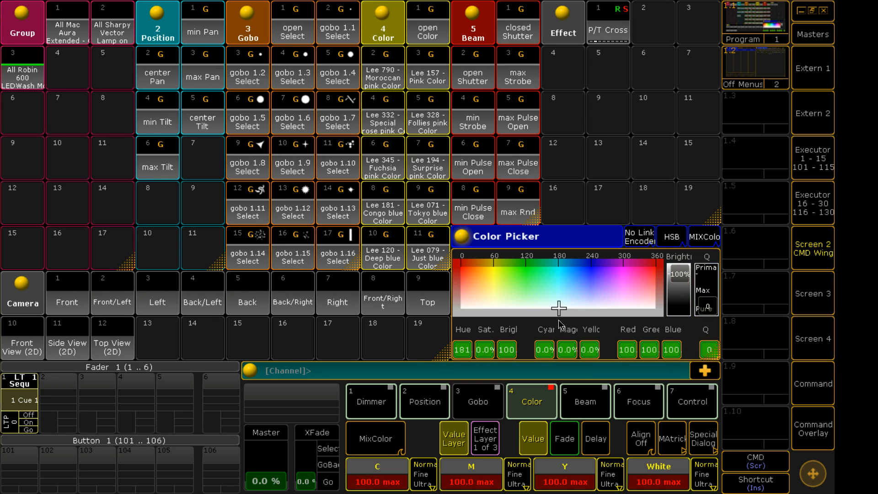
left_click(582, 287)
left_click_drag(583, 291, 587, 321)
left_click_drag(707, 308, 705, 268)
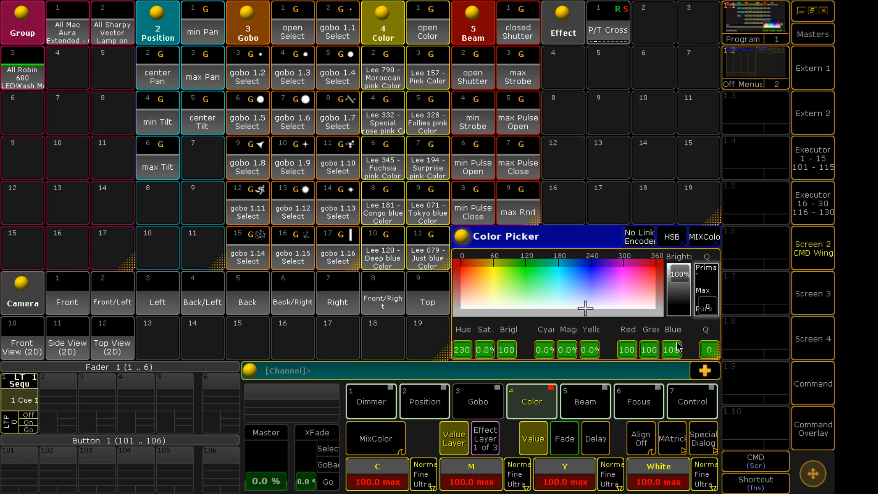
Step: Pick a fully saturated green at hue about 92 and sweep Q down and back up to 100
left_click_drag(603, 277, 511, 266)
left_click_drag(706, 268, 687, 360)
left_click_drag(704, 311, 705, 269)
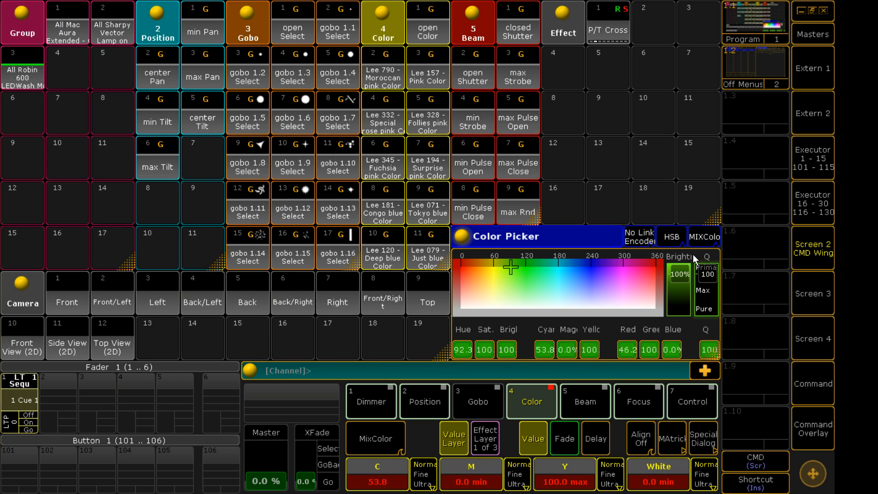
Step: Set a pale yellow with hue about 66 and saturation about 40%, and lower Q to about 40
left_click_drag(504, 270, 515, 272)
left_click_drag(503, 276, 498, 292)
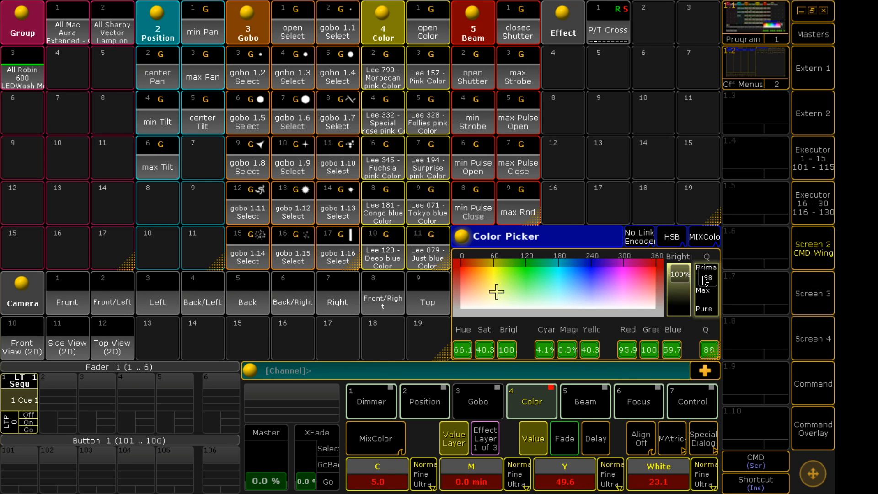
left_click_drag(707, 275, 705, 297)
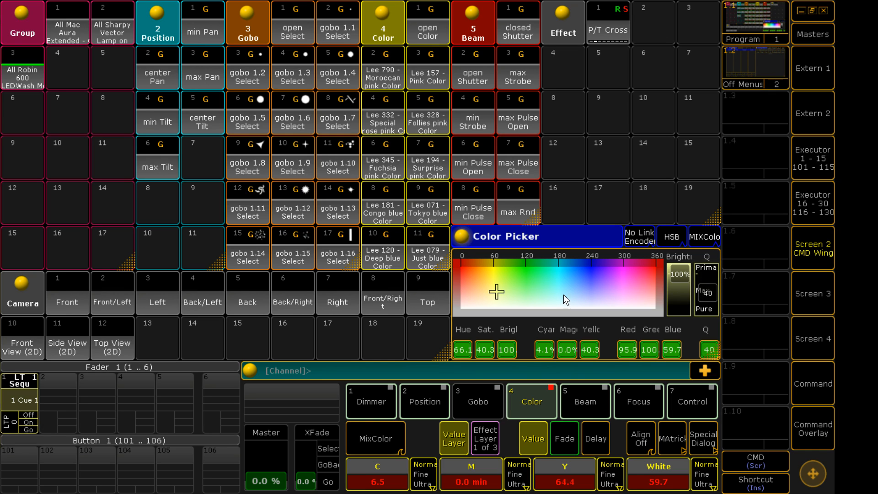
Step: Shift the color to a pale orange with hue about 33 and saturation about 39%, and bring up the Command screen
mouse_move(496, 292)
left_mouse_down()
mouse_move(487, 303)
mouse_move(506, 302)
mouse_move(494, 310)
mouse_move(479, 293)
left_mouse_up()
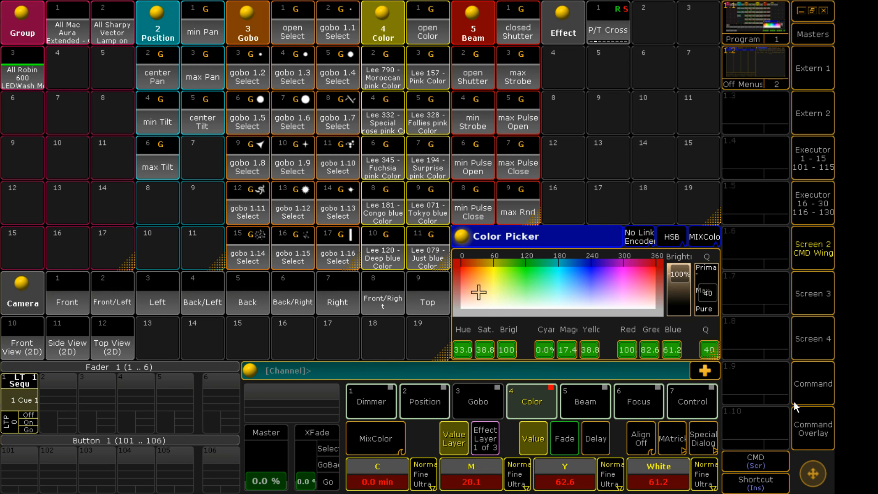
left_click(816, 394)
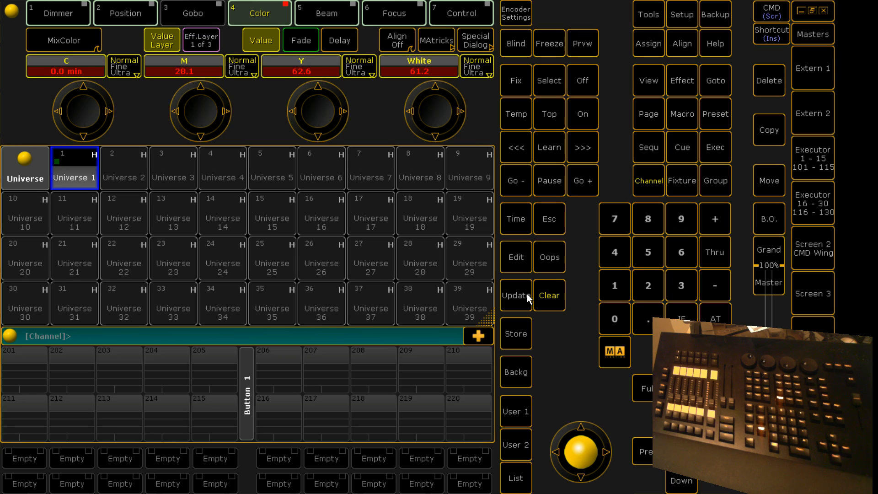
Step: Open the assignment settings of executor 1.1.101, look through the sequence, effect, bitmap effect and macro functions, and close them without assigning anything
key("a")
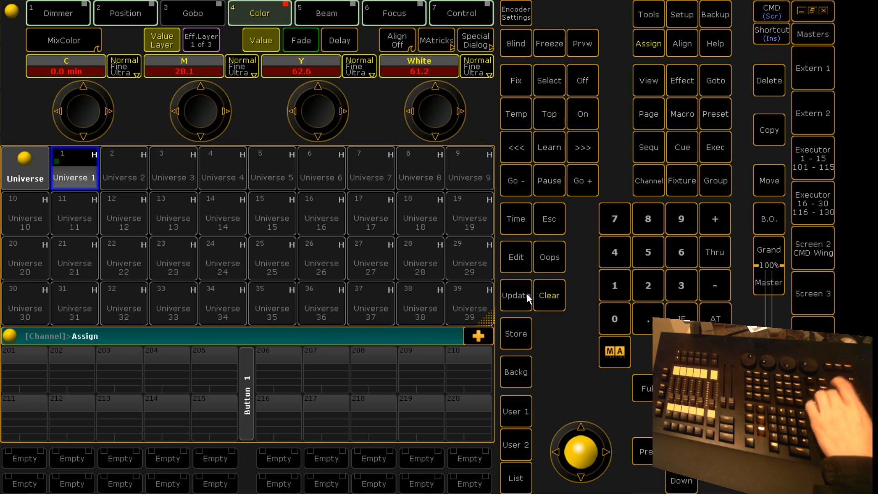
key("a")
key("a")
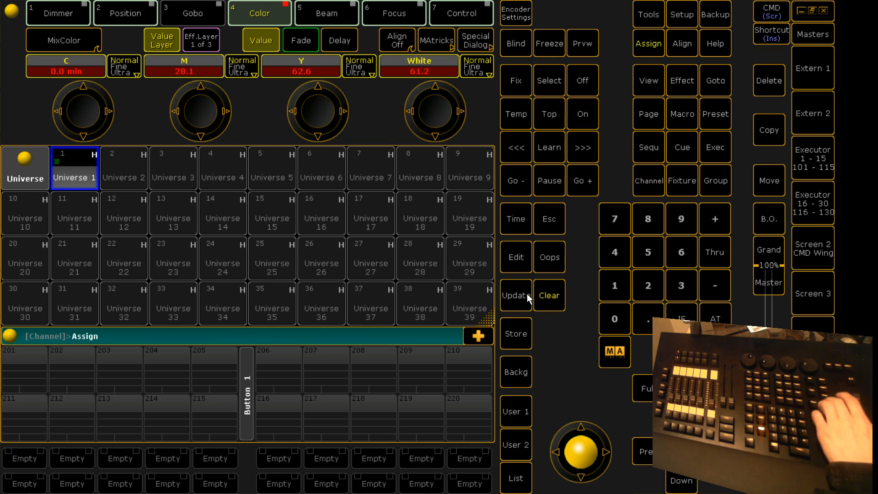
key("F1")
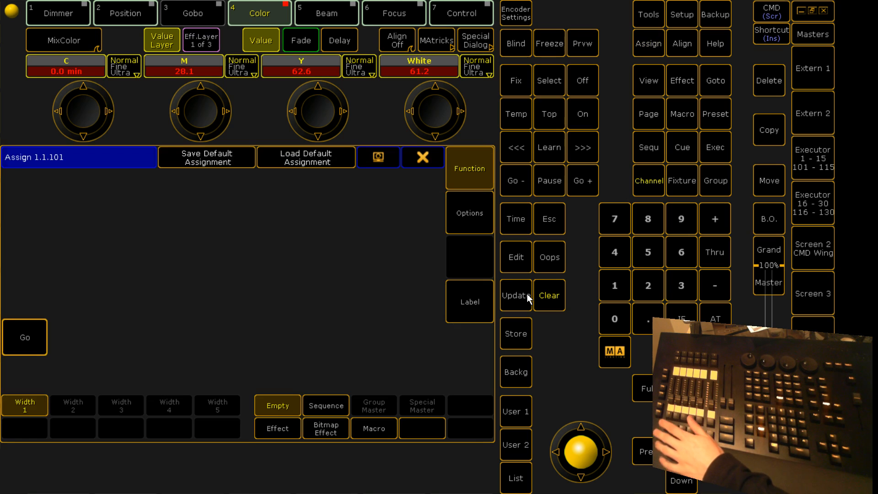
left_click(331, 408)
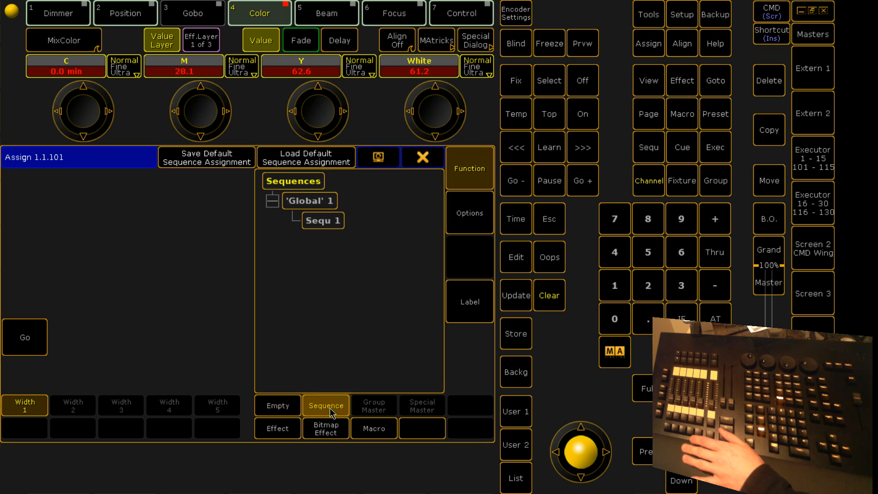
left_click(278, 429)
left_click(326, 429)
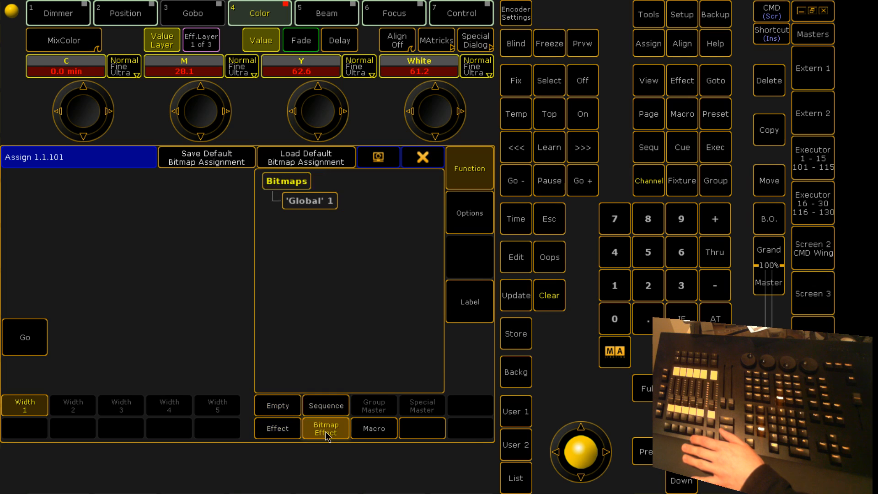
left_click(375, 430)
left_click(277, 405)
left_click(325, 406)
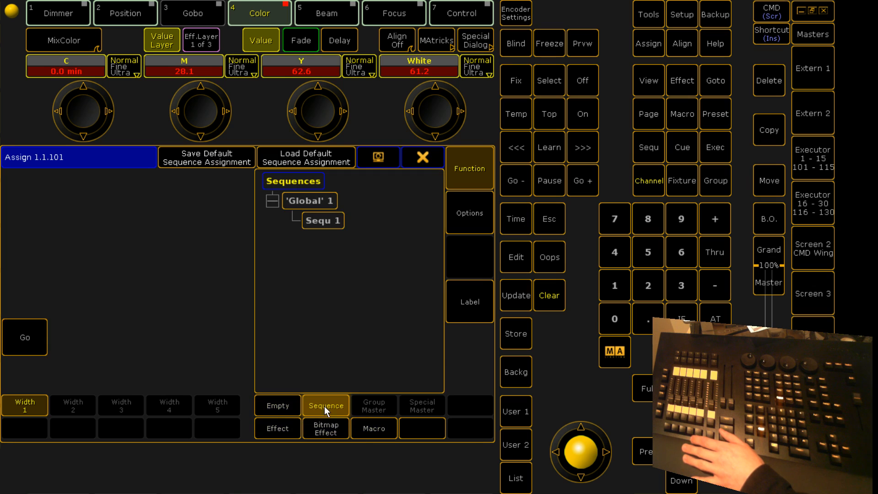
left_click(282, 431)
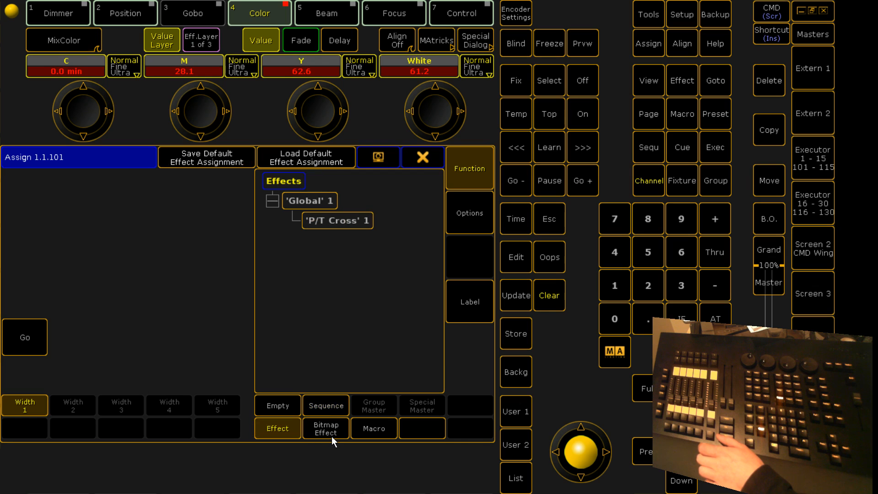
left_click(327, 433)
left_click(366, 429)
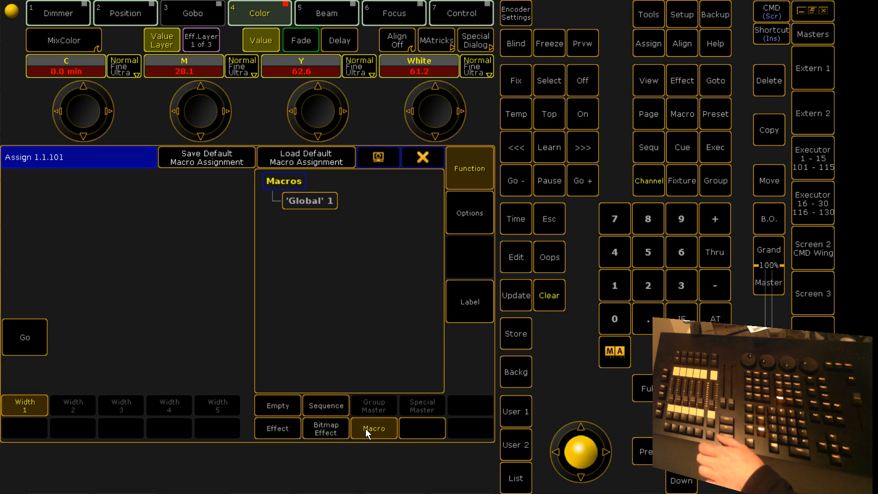
left_click(420, 161)
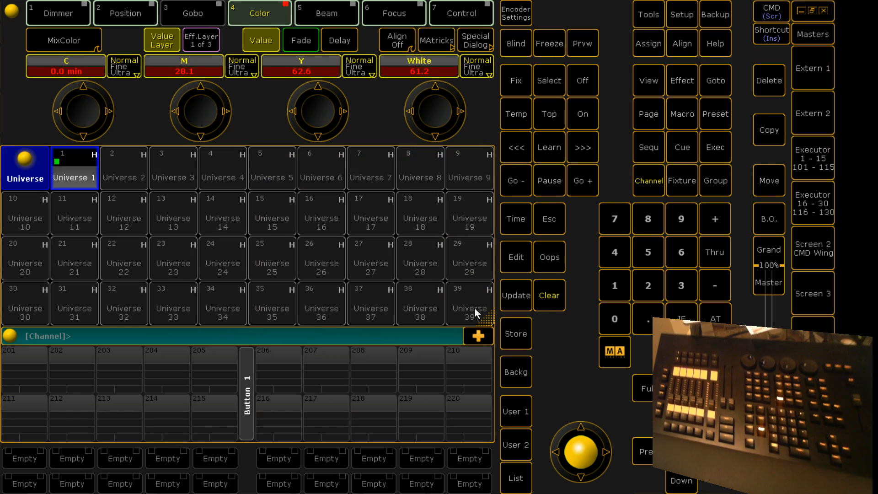
Step: Replace the Universe pool with a View pool one row high and add a Macro pool at the base of the same area
left_click(27, 176)
left_click(384, 158)
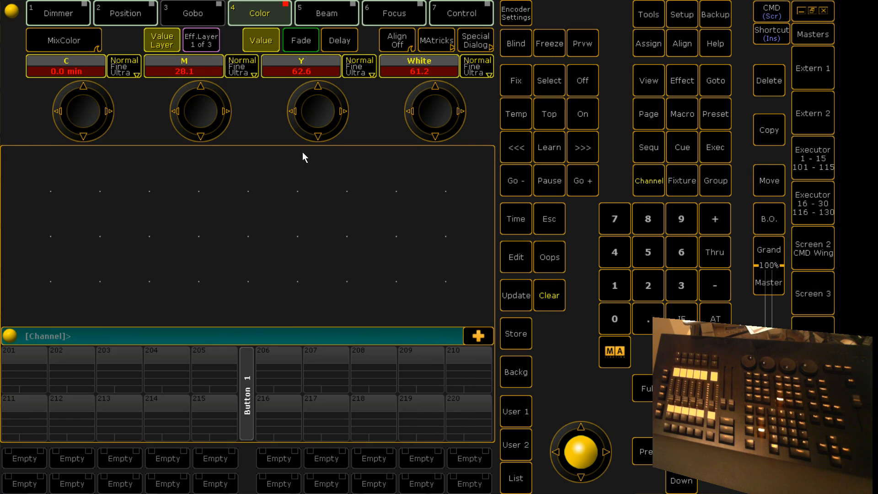
left_click(23, 168)
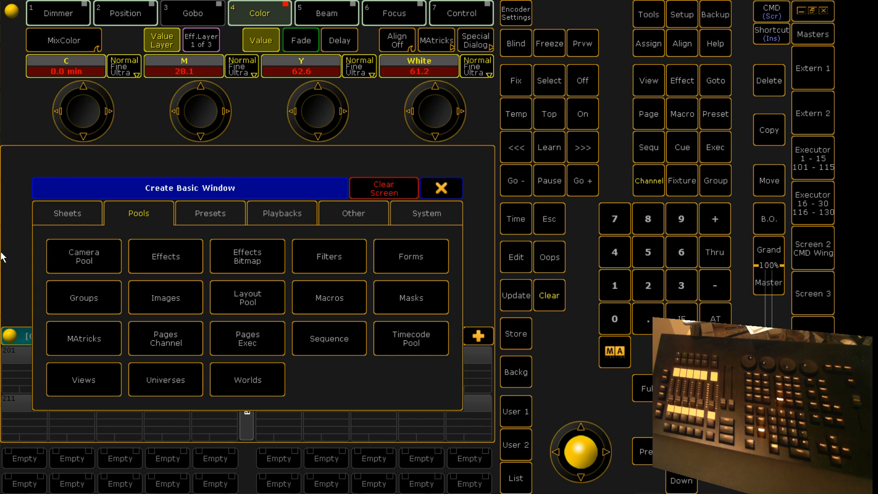
left_click(115, 374)
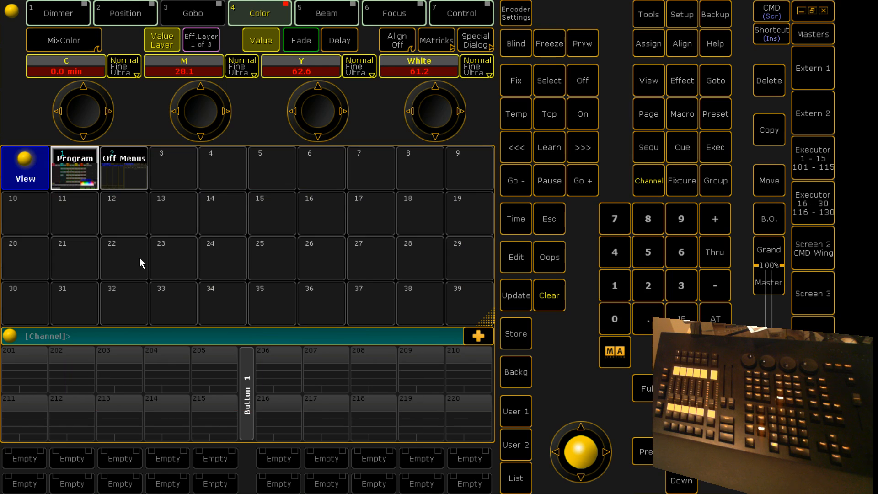
left_click_drag(487, 325, 486, 187)
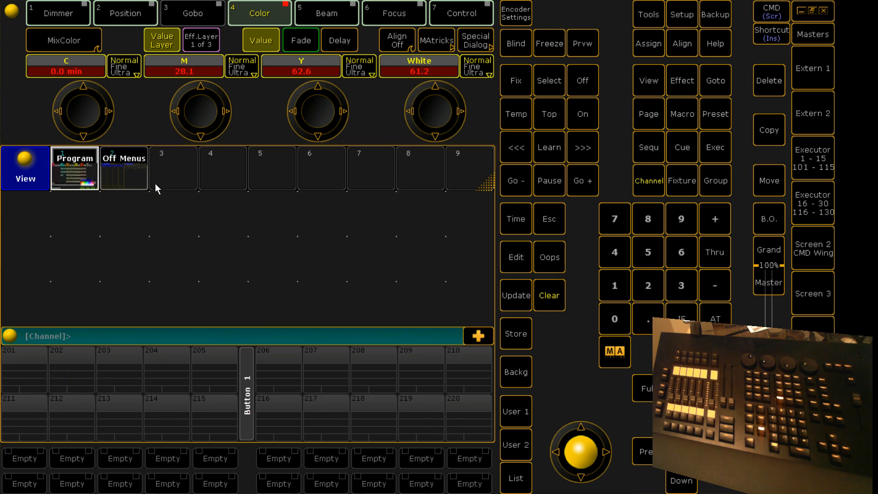
left_click(52, 259)
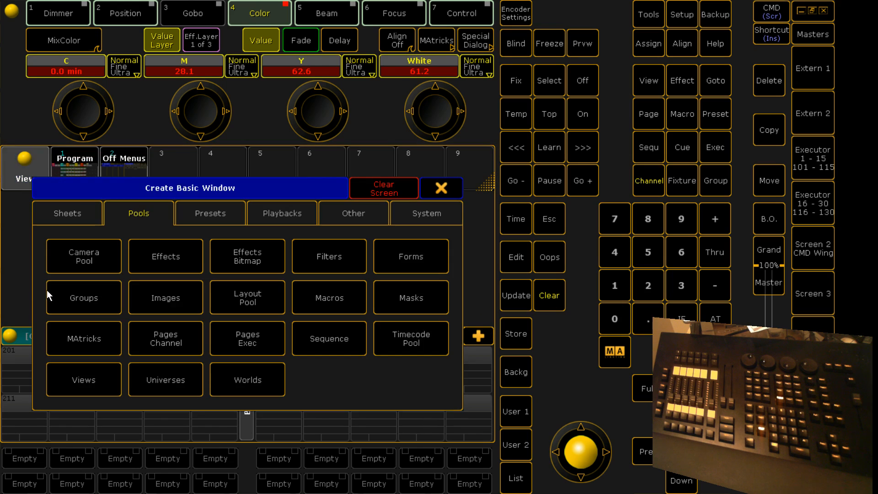
left_click(329, 298)
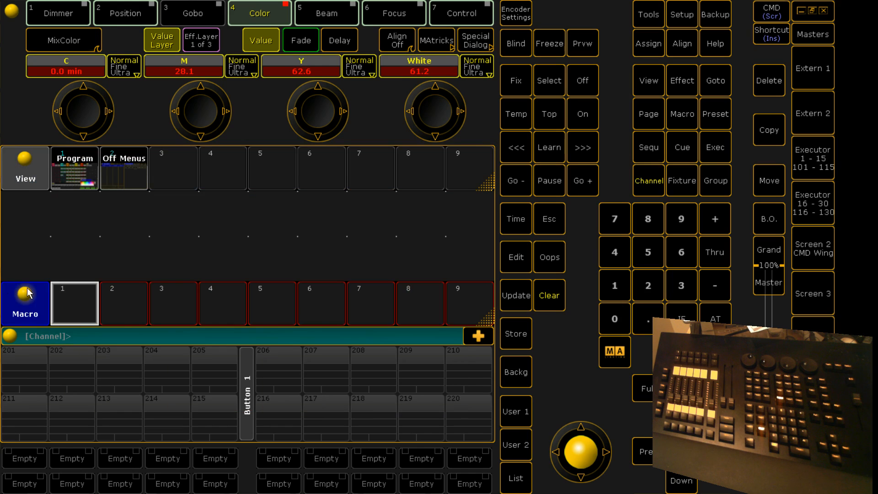
Step: Create macro 1 from the predefined macro "Black All Screens"
left_click(76, 305)
left_click(466, 259)
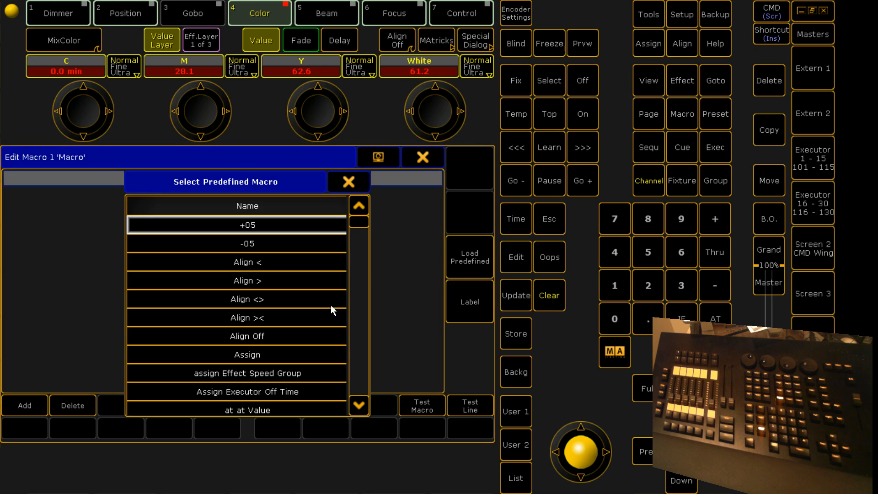
scroll(292, 304, "down", 13)
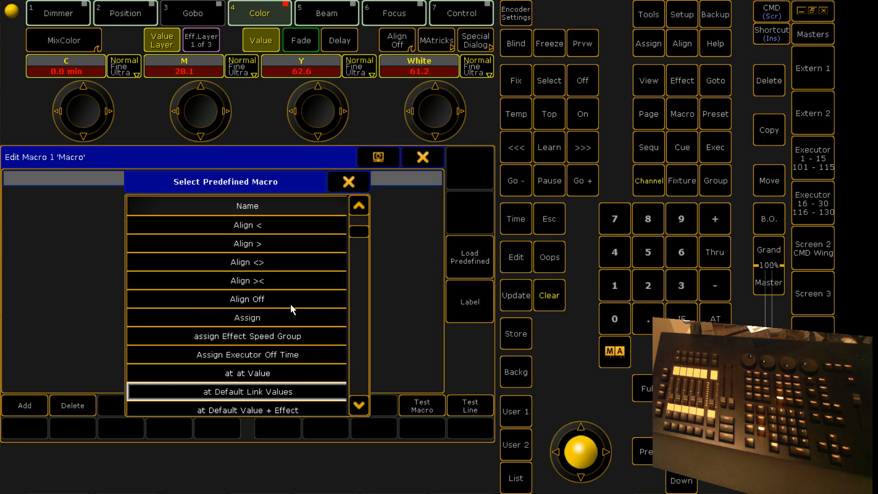
scroll(290, 303, "down", 2)
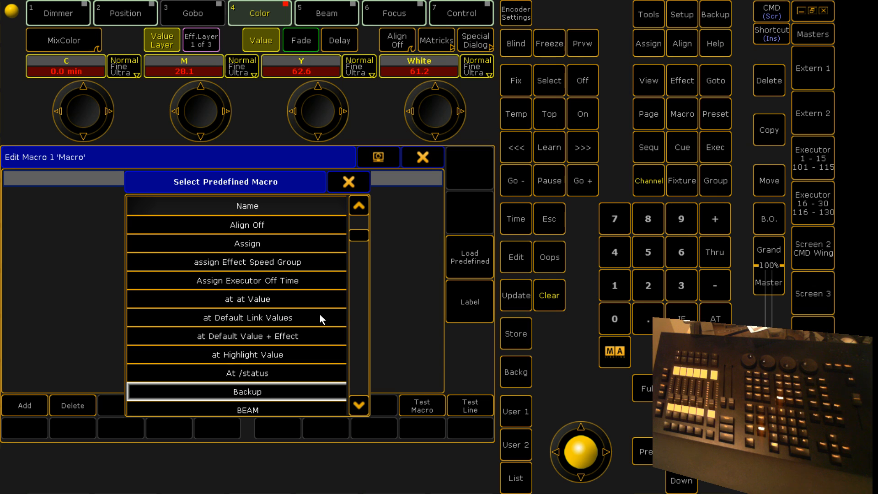
scroll(319, 314, "down", 3)
scroll(289, 346, "up", 1)
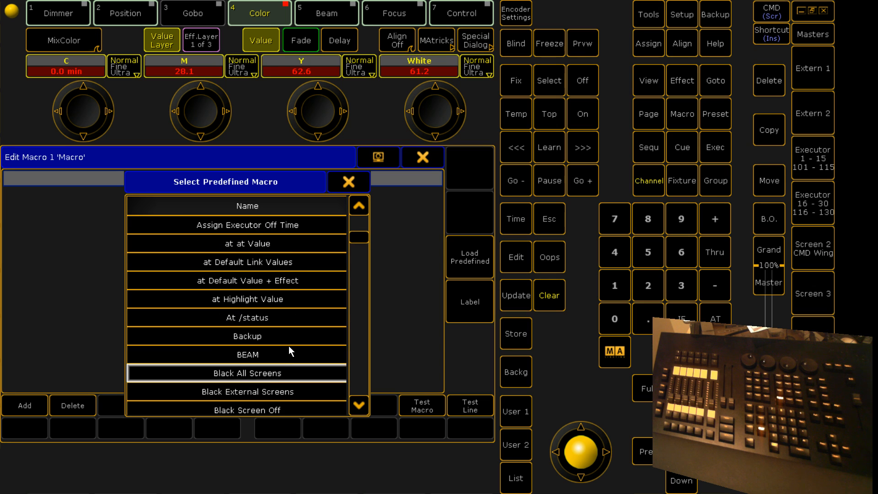
left_click(234, 375)
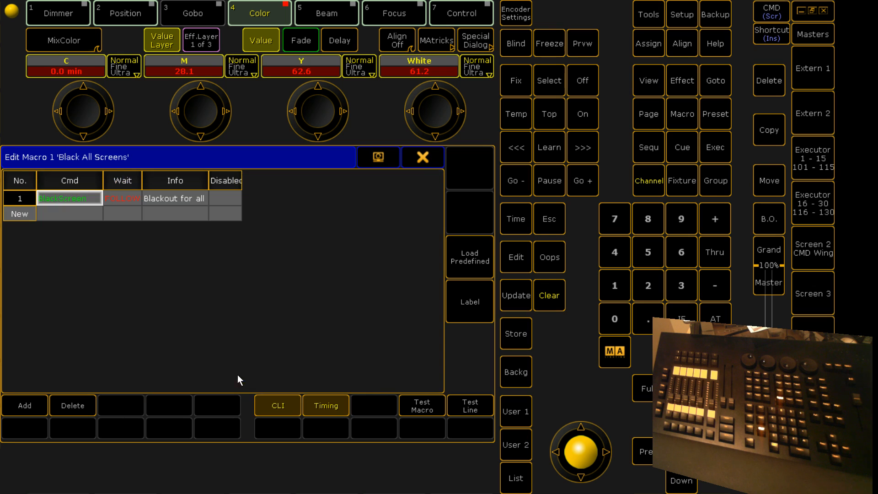
left_click(411, 160)
Step: Create macro 2 from the predefined macro "Blackout Toggle"
left_click(117, 303)
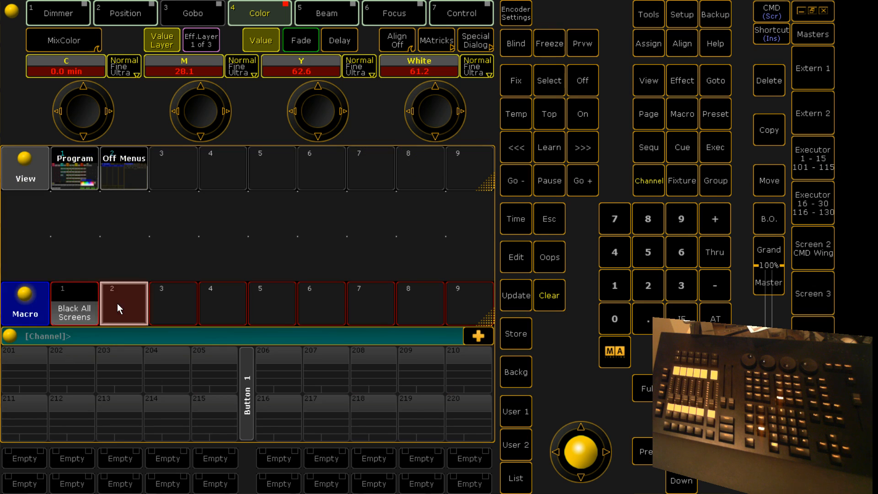
left_click(463, 257)
scroll(226, 372, "down", 16)
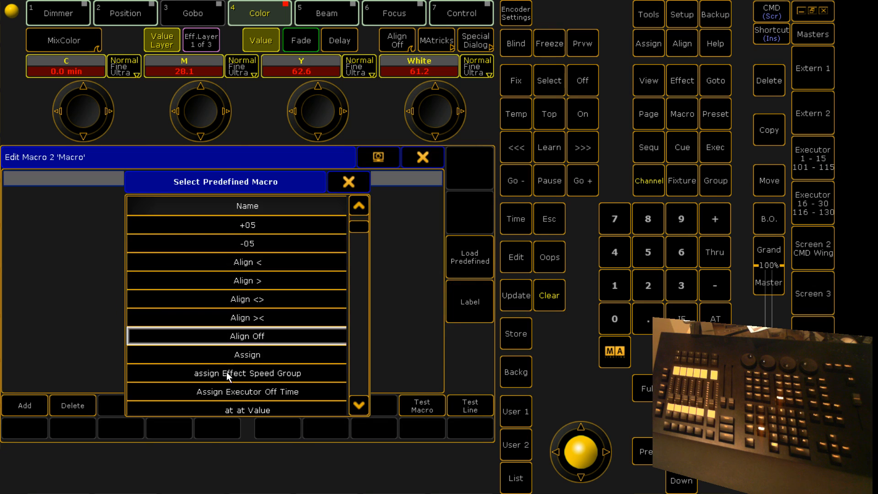
scroll(219, 376, "down", 4)
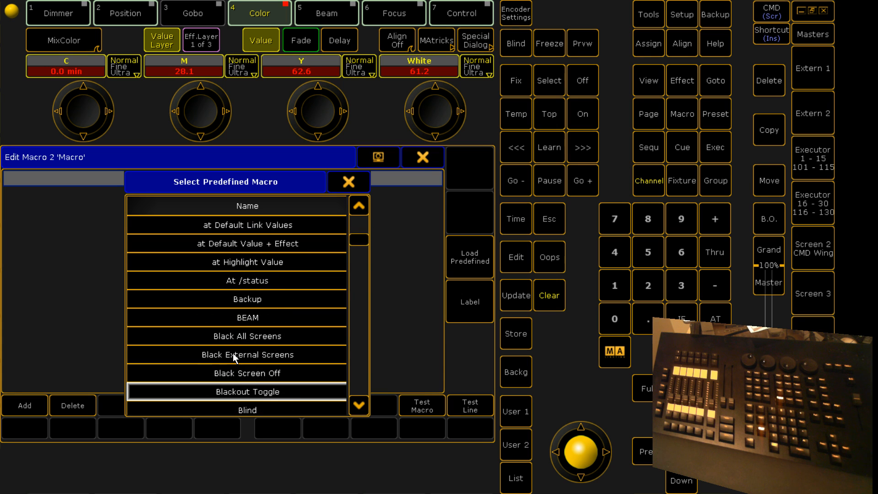
scroll(232, 353, "up", 1)
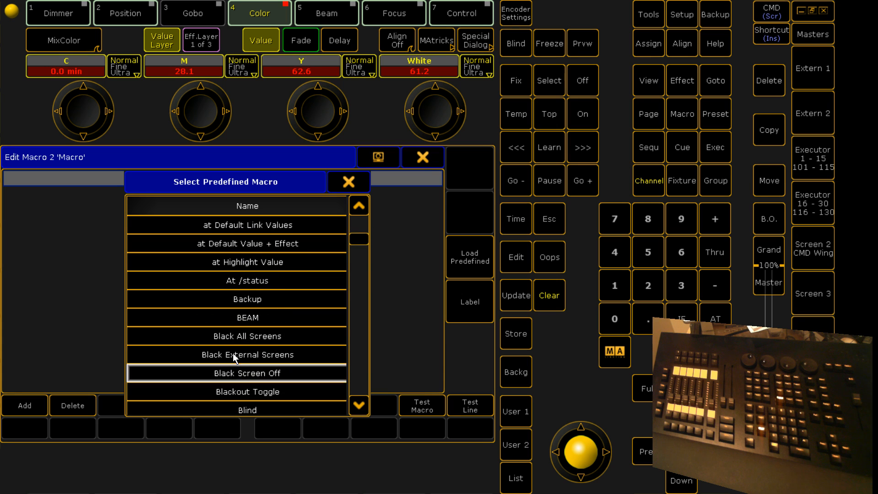
left_click(240, 388)
left_click(439, 158)
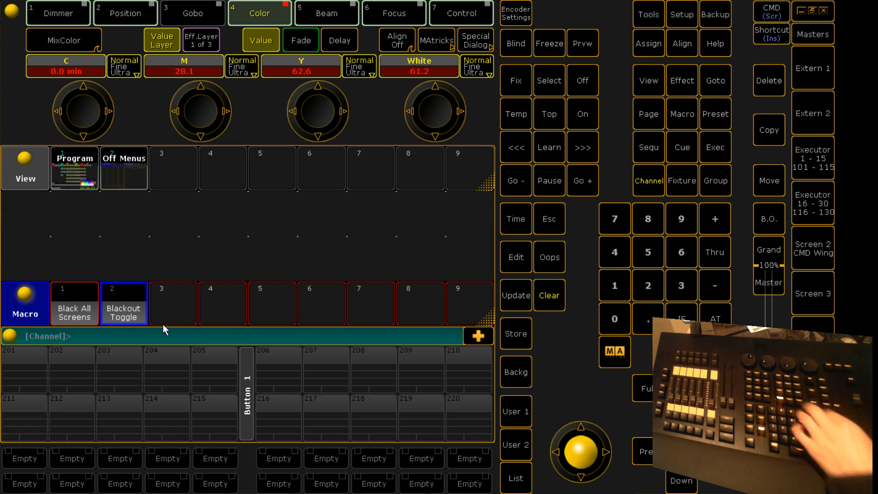
Step: Assign macro 1, Black All Screens, to an executor button on the command wing
key("F1")
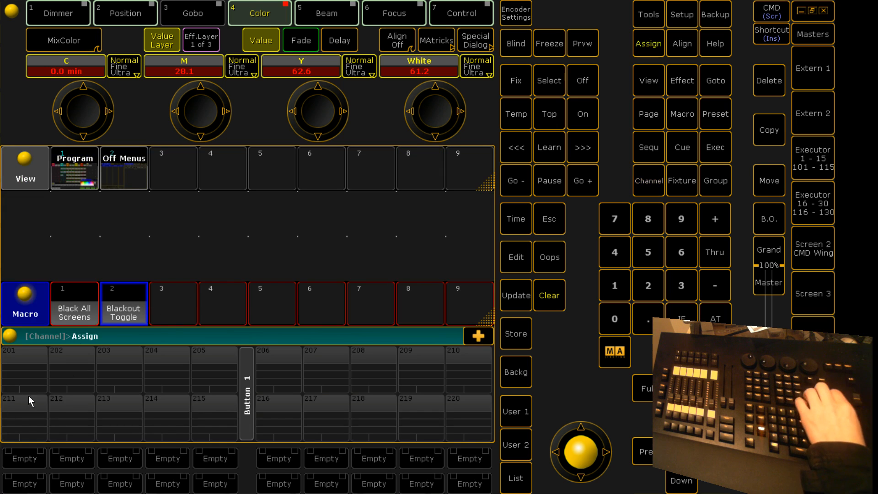
left_click(60, 312)
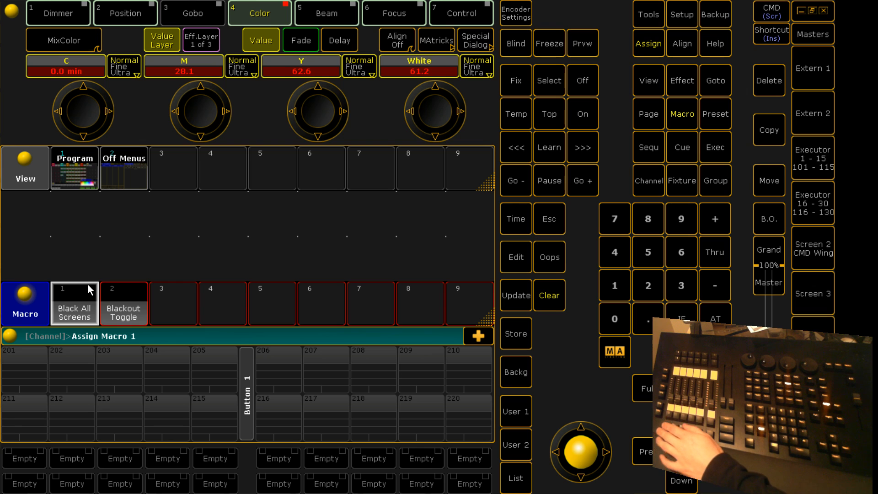
key("Return")
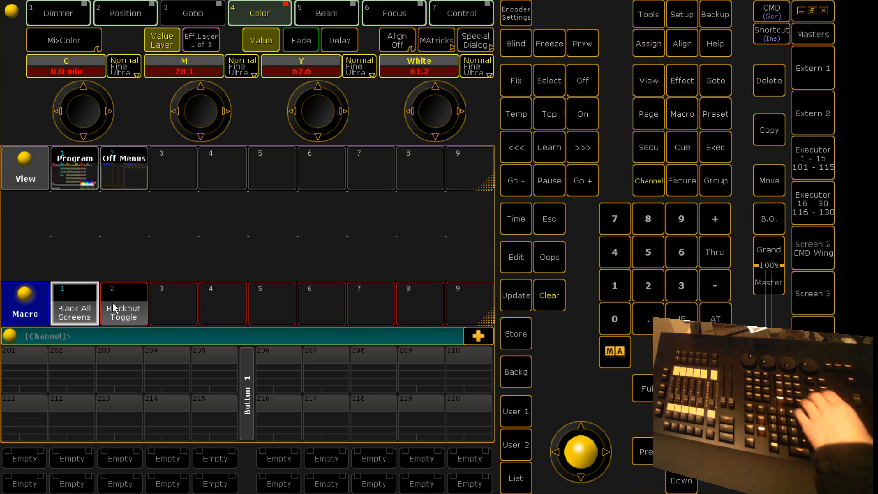
Step: Assign macro 2, Blackout Toggle, to another executor button on the command wing
key("F1")
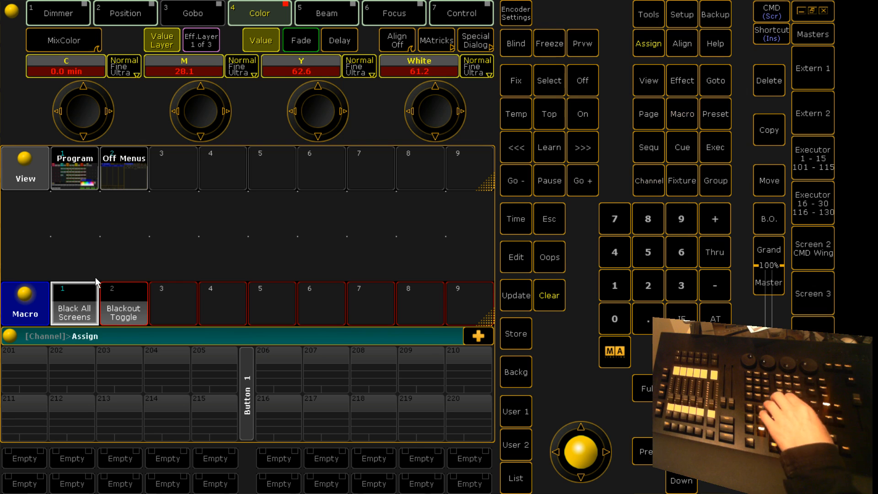
left_click(102, 317)
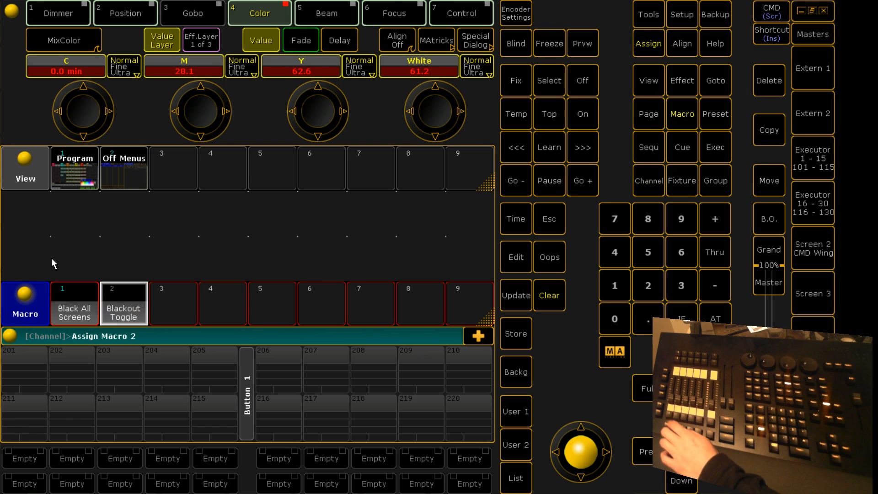
key("Return")
Step: Test the assigned Black All Screens and Blackout Toggle macros from the wing, restoring the current display after each screen blackout
key("F1")
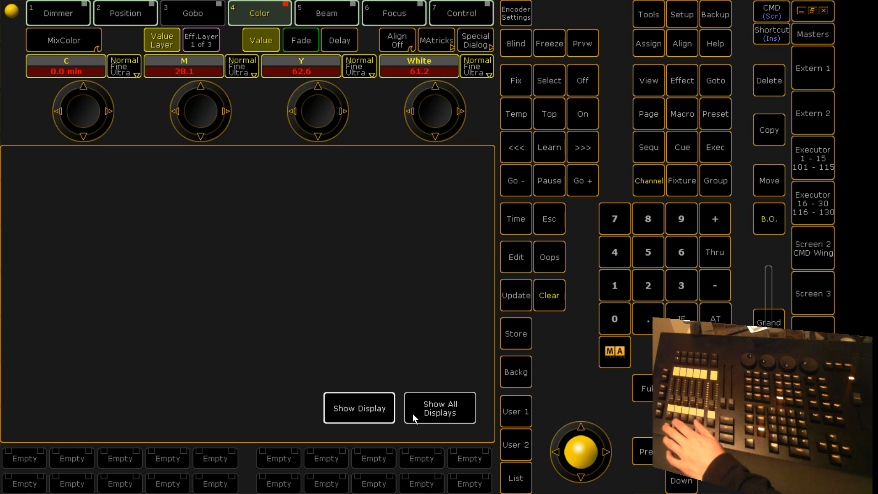
left_click(364, 409)
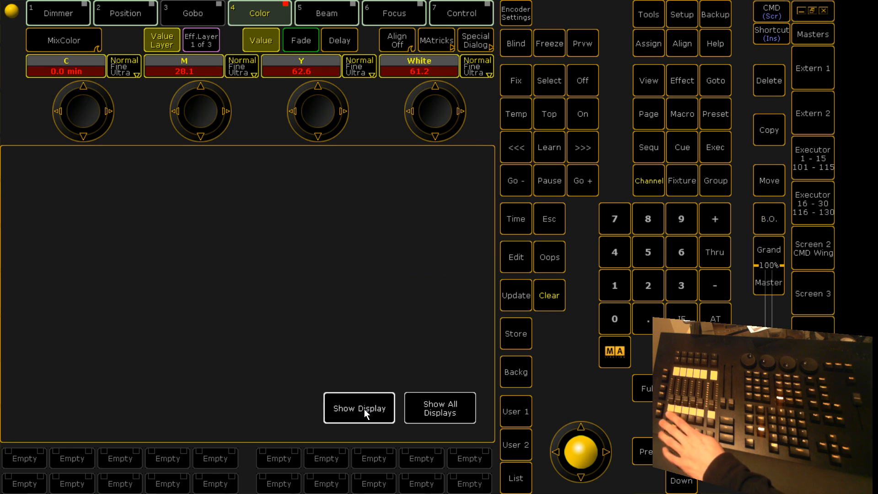
left_click(364, 409)
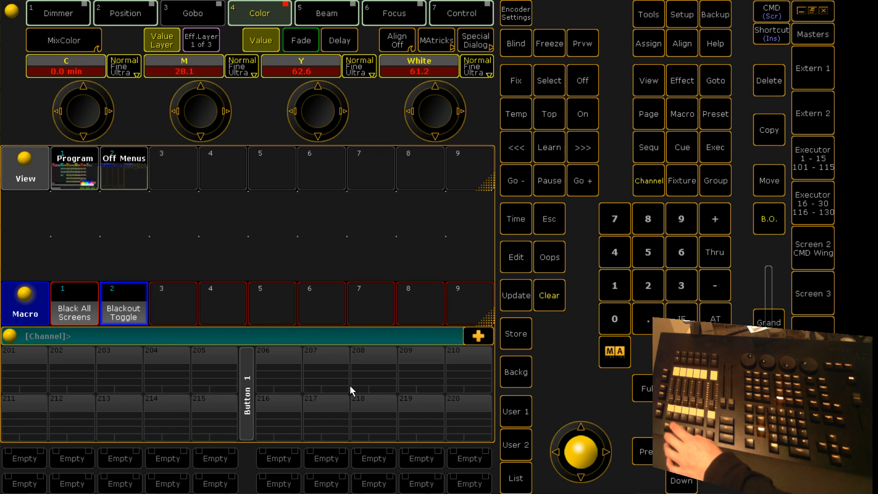
Step: Examine the full list of predefined macros available for macro 2, through to World is Selection, leaving Blackout Toggle as it is
left_click(147, 301)
left_click(456, 265)
scroll(229, 312, "down", 15)
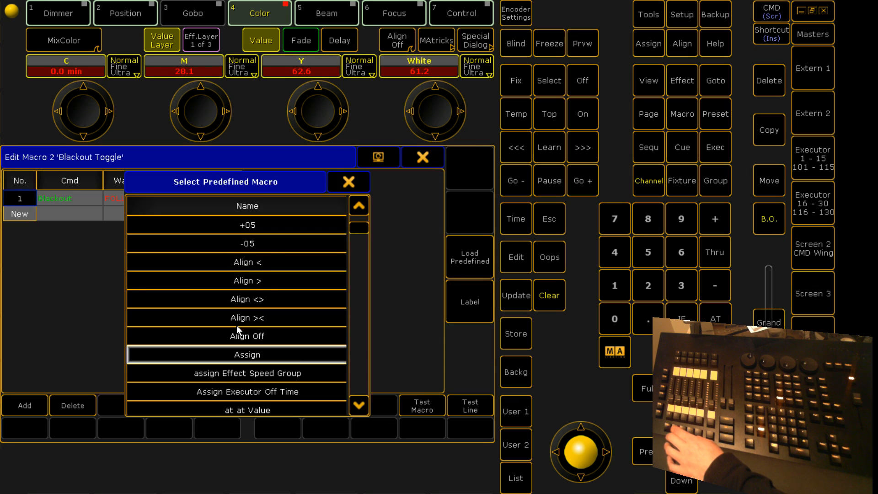
scroll(243, 356, "down", 11)
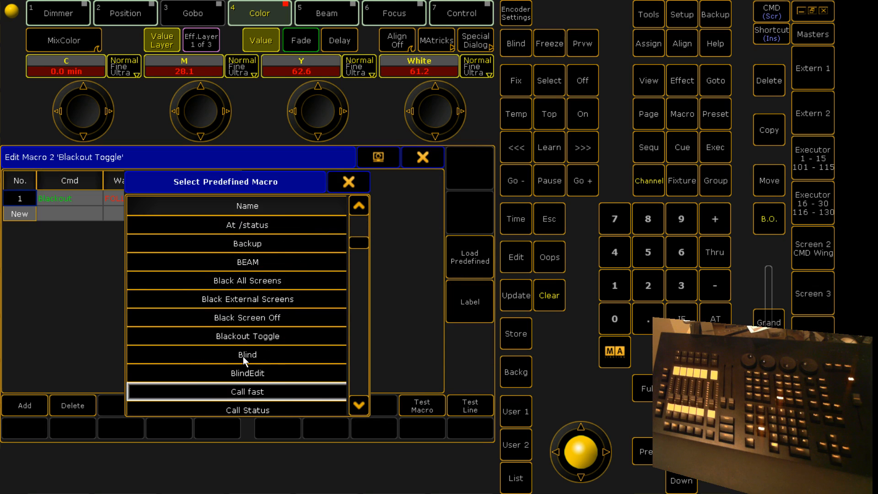
scroll(243, 356, "down", 10)
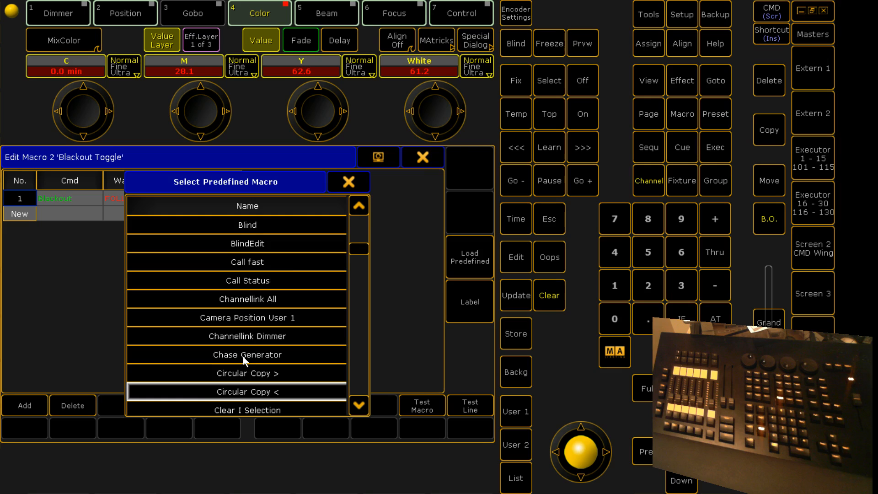
scroll(243, 356, "down", 4)
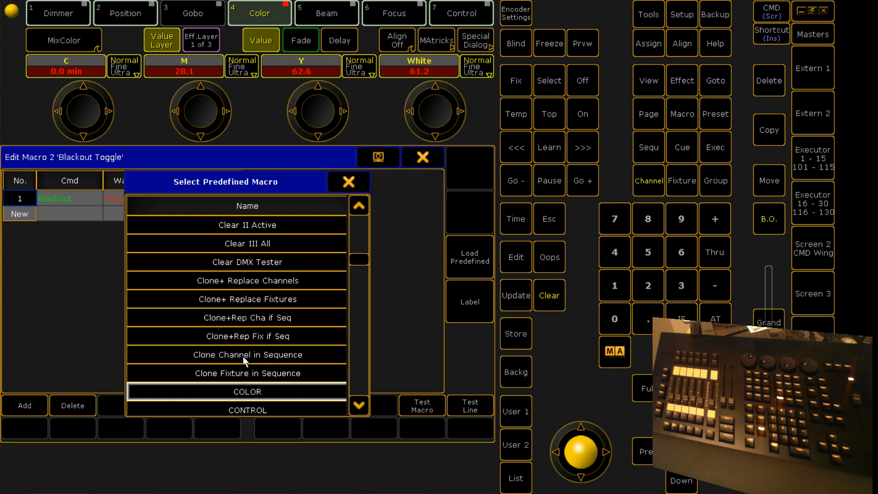
scroll(257, 304, "down", 2)
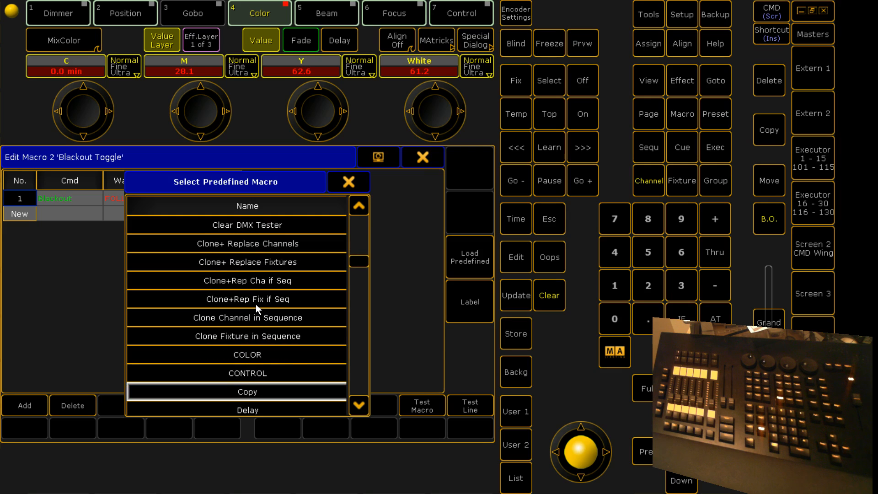
scroll(249, 303, "down", 6)
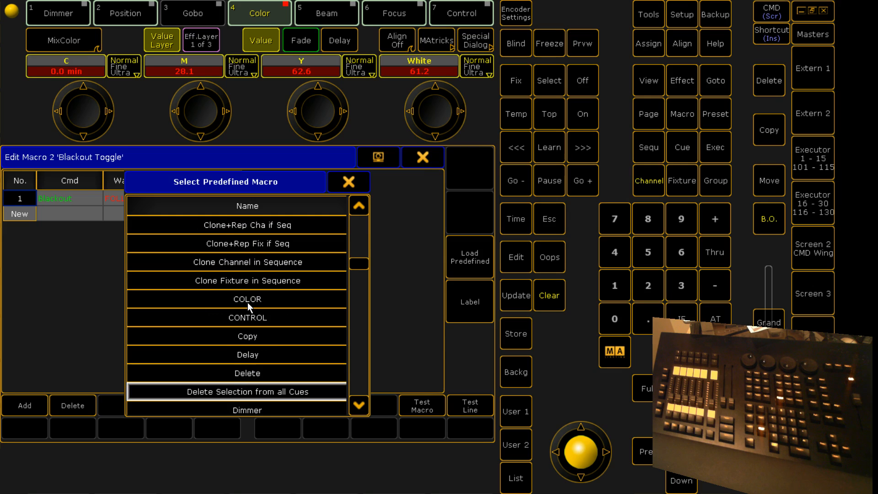
scroll(248, 303, "down", 11)
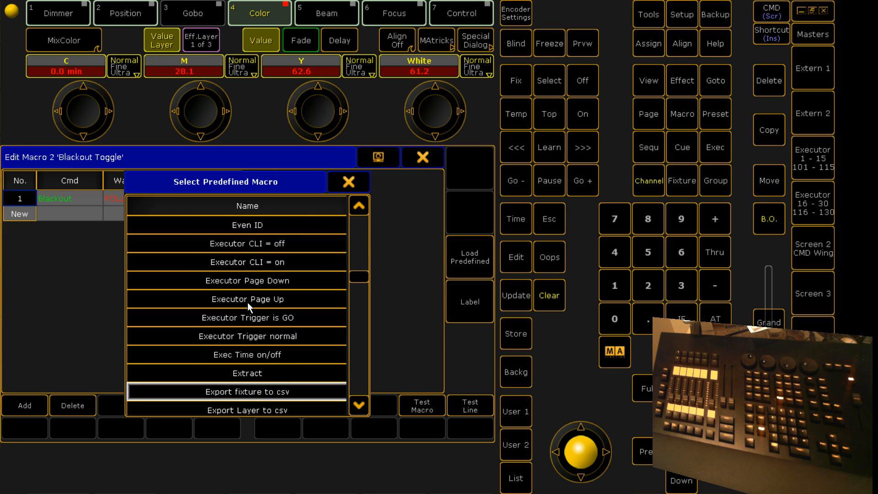
scroll(248, 303, "down", 5)
scroll(248, 303, "down", 3)
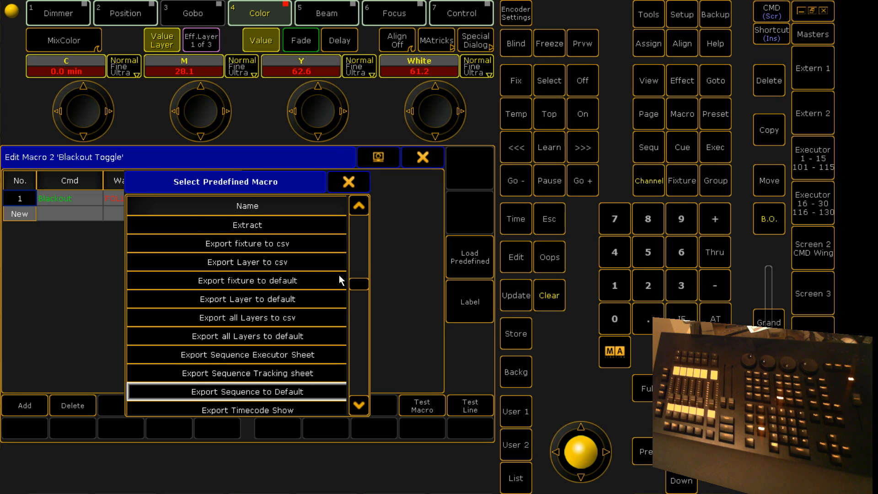
scroll(314, 275, "down", 2)
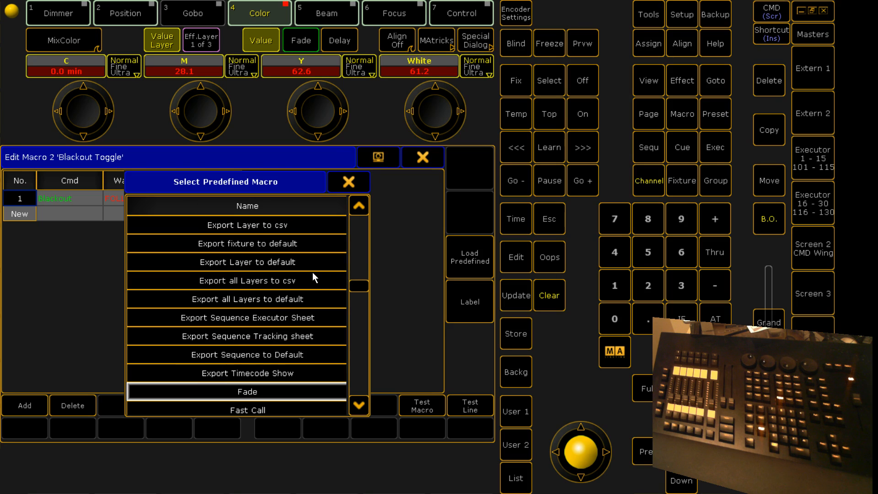
scroll(313, 275, "down", 11)
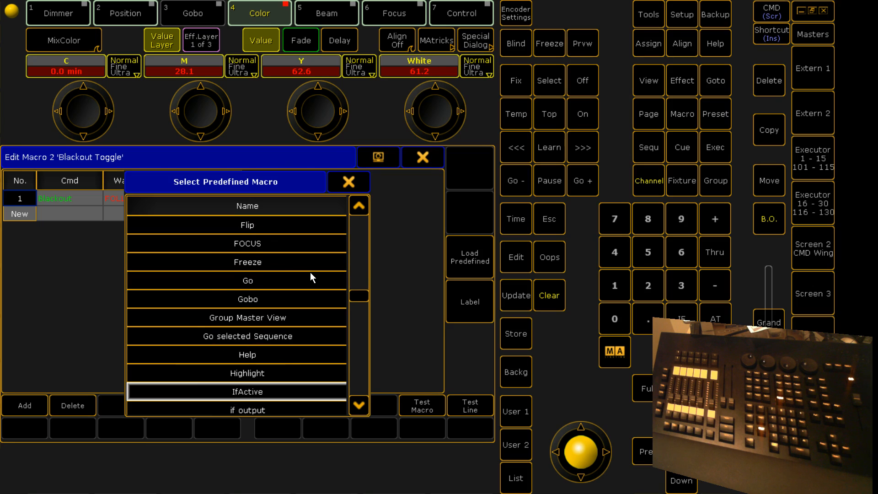
scroll(311, 275, "down", 12)
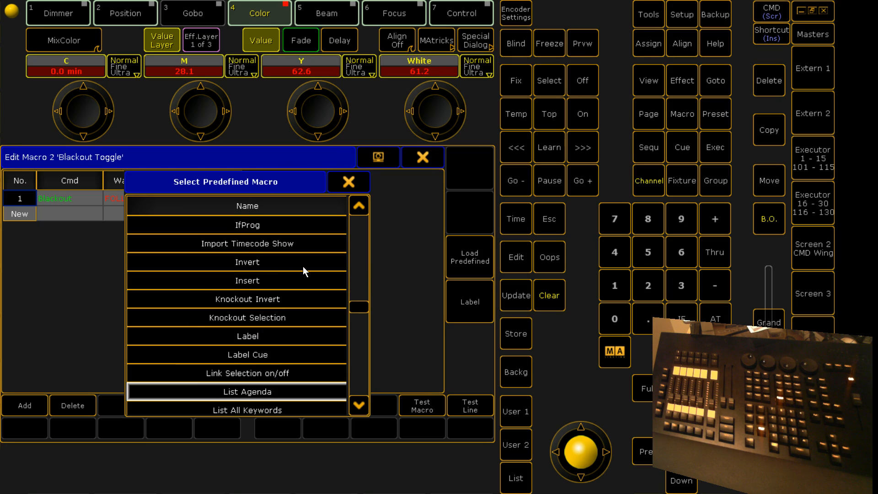
scroll(303, 266, "down", 12)
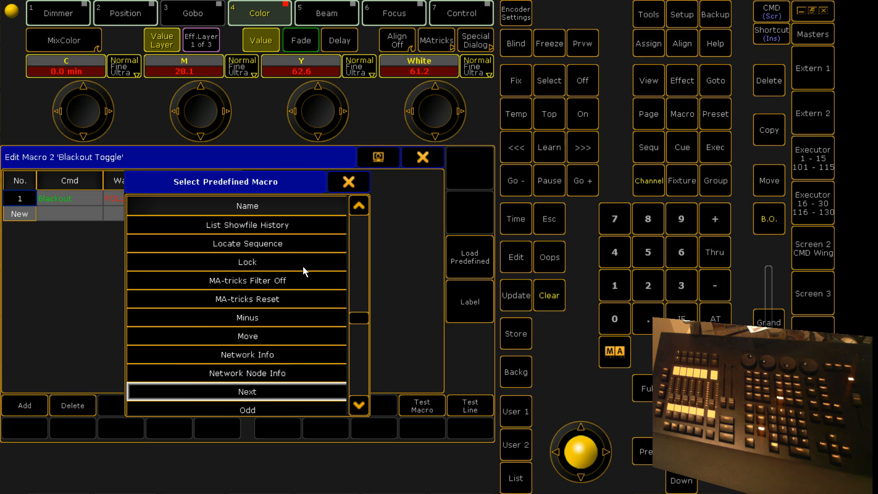
scroll(303, 266, "down", 10)
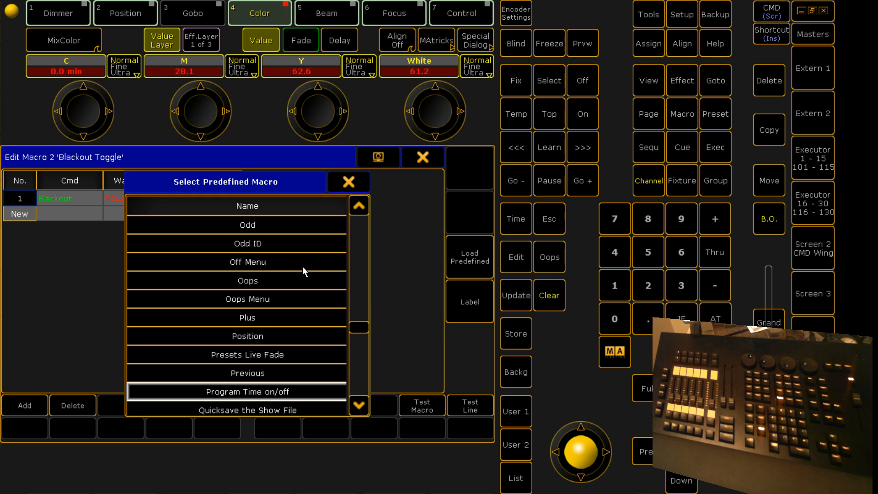
scroll(302, 266, "down", 9)
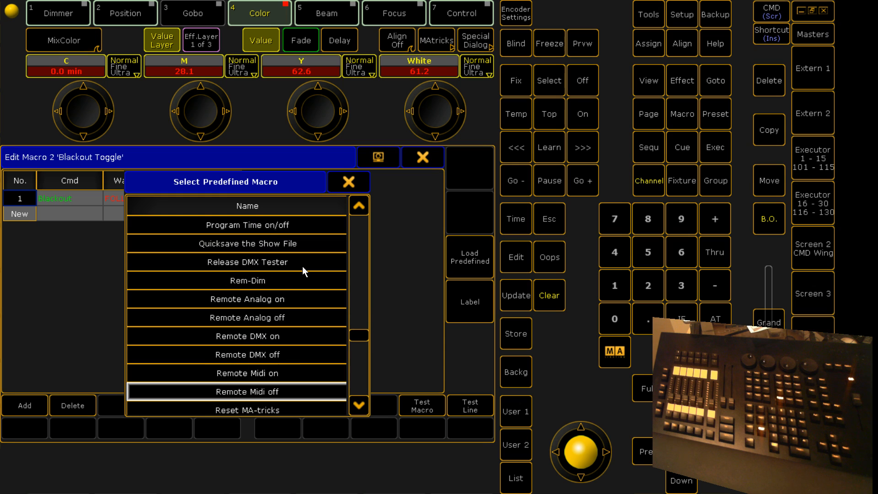
scroll(303, 266, "down", 8)
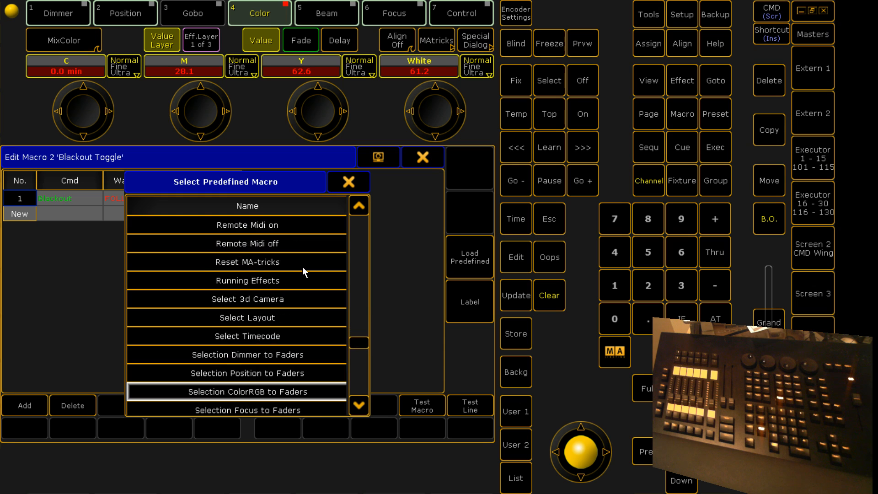
scroll(303, 271, "down", 1)
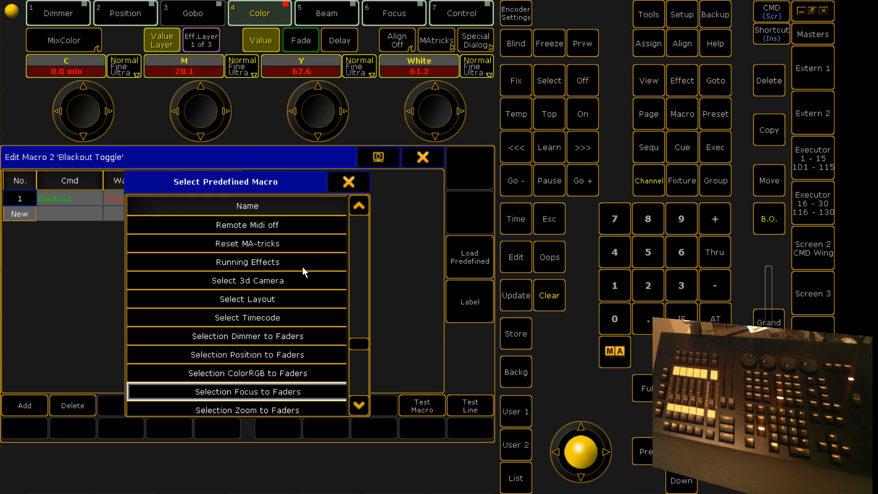
scroll(303, 268, "down", 4)
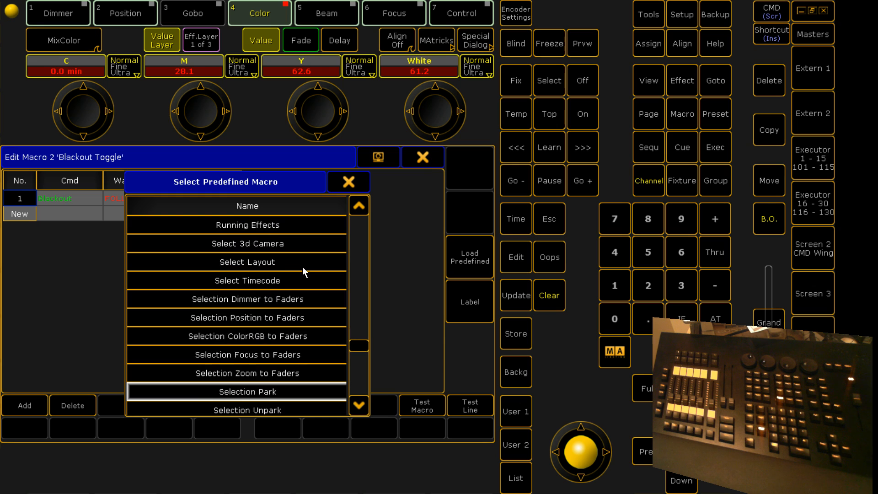
scroll(299, 273, "down", 10)
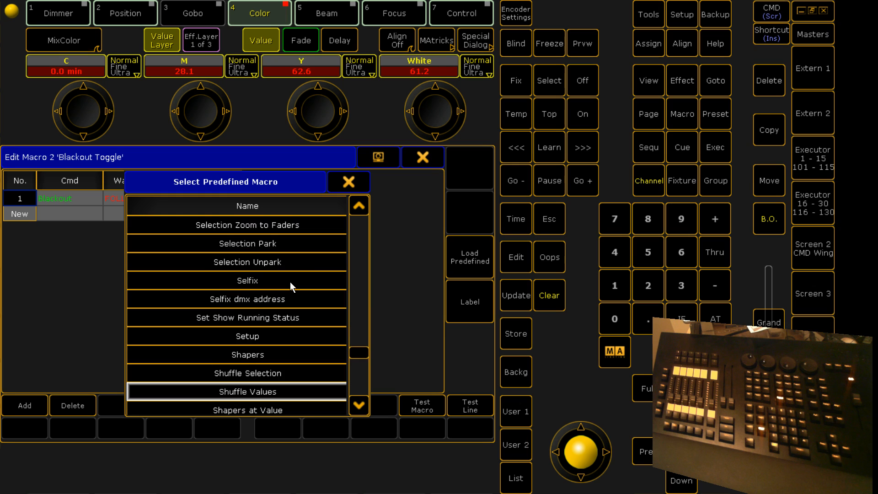
scroll(290, 282, "down", 10)
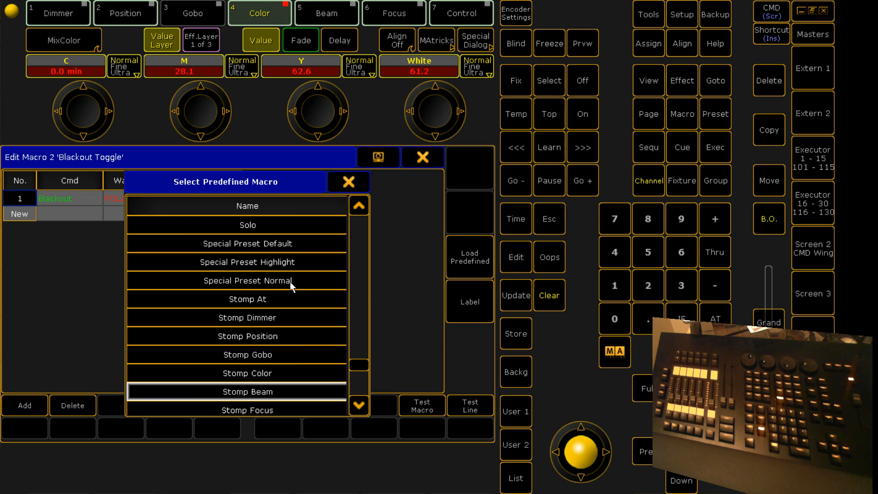
scroll(289, 283, "down", 12)
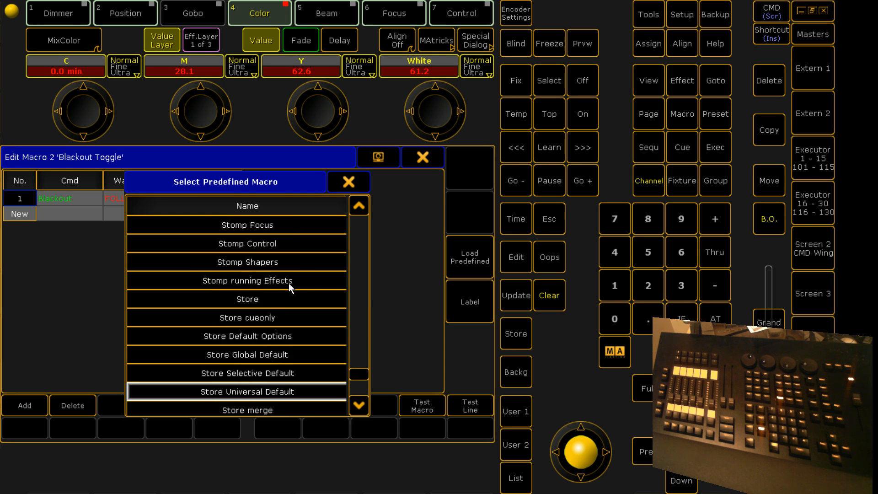
scroll(289, 283, "down", 4)
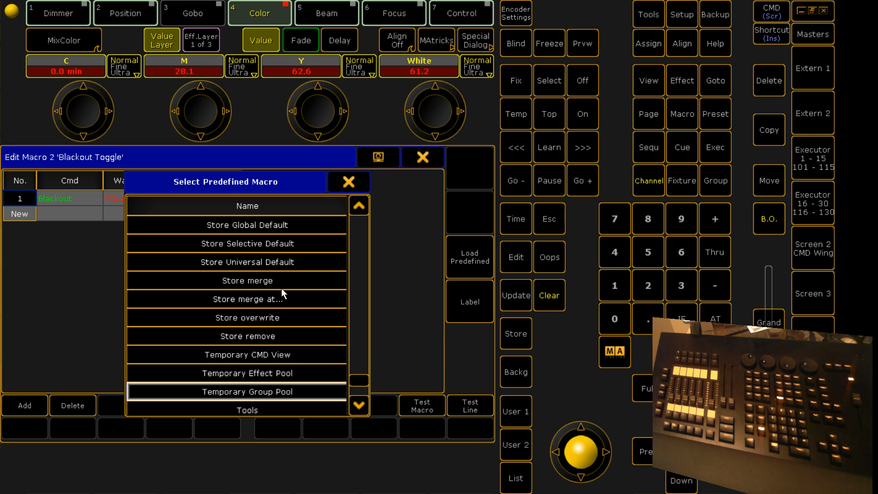
scroll(282, 290, "down", 4)
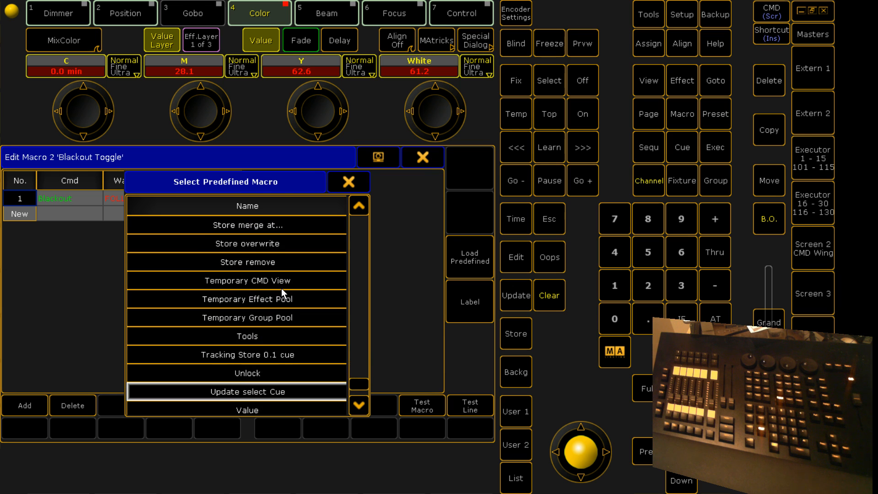
scroll(326, 249, "down", 5)
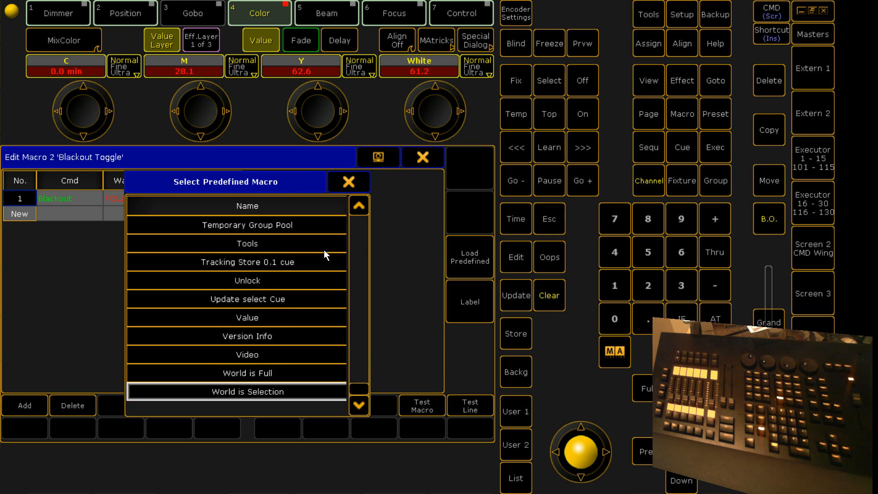
left_click(350, 183)
left_click(423, 157)
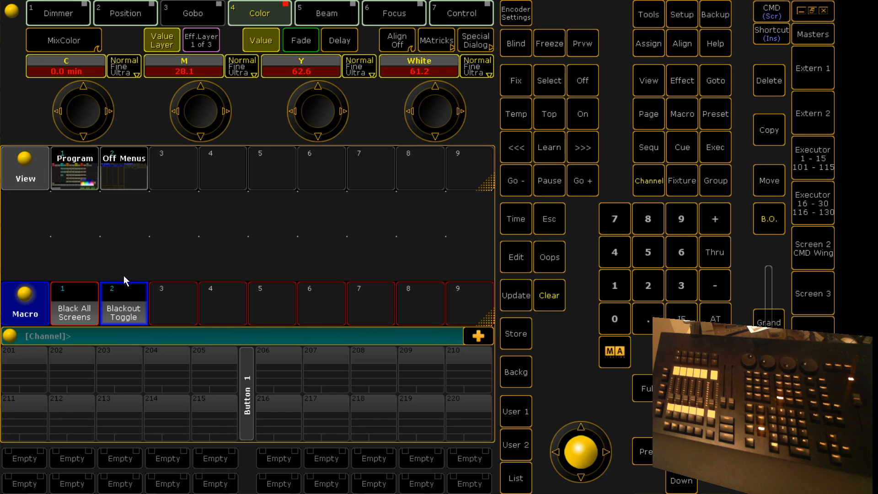
Step: Clear the fixture selection and all active color values from the programmer
key("Clear")
key("Clear")
key("Clear")
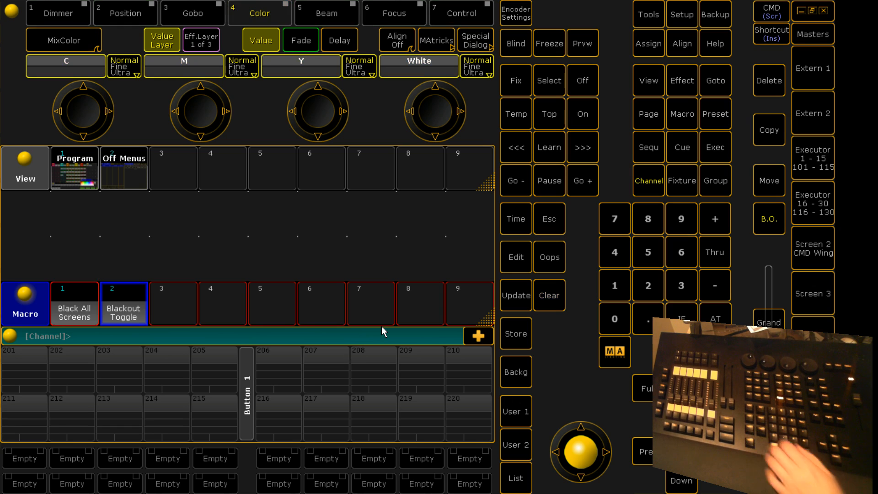
Step: Open the assignment settings for executor 1.1.6 and view the groups available as a Group Master
key("a")
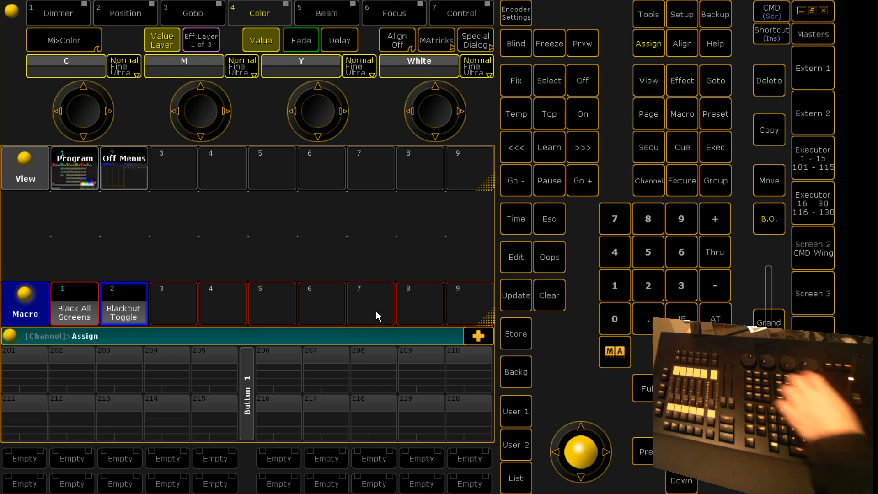
key("F6")
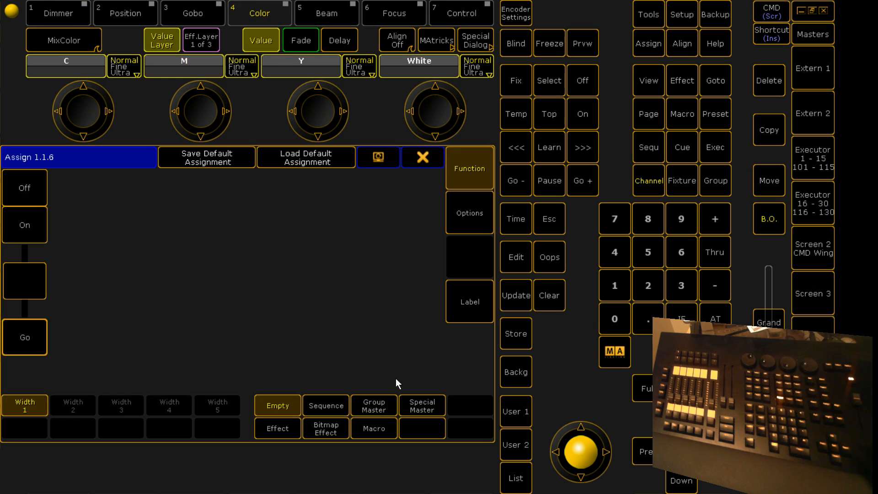
left_click(377, 402)
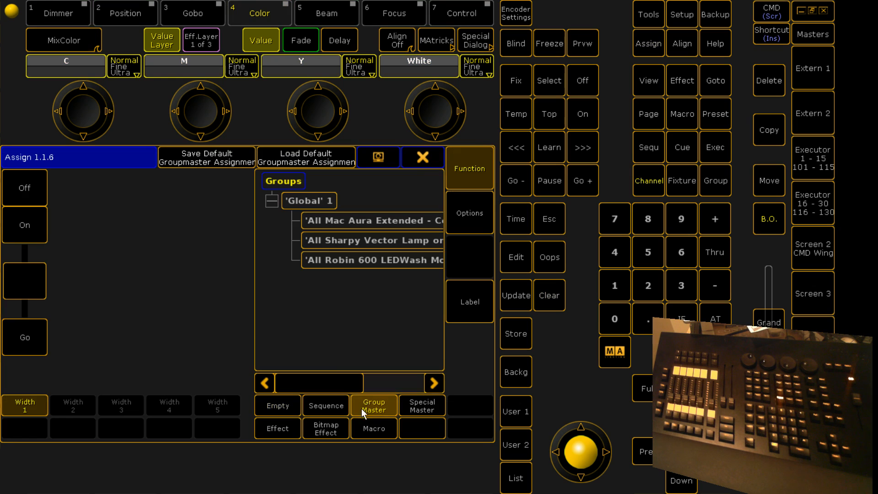
Step: Examine the Special Master choices for executor 1.1.6, expanding the GrandMaster and SpeedMaster sections to review their individual masters
left_click(415, 405)
scroll(352, 285, "down", 7)
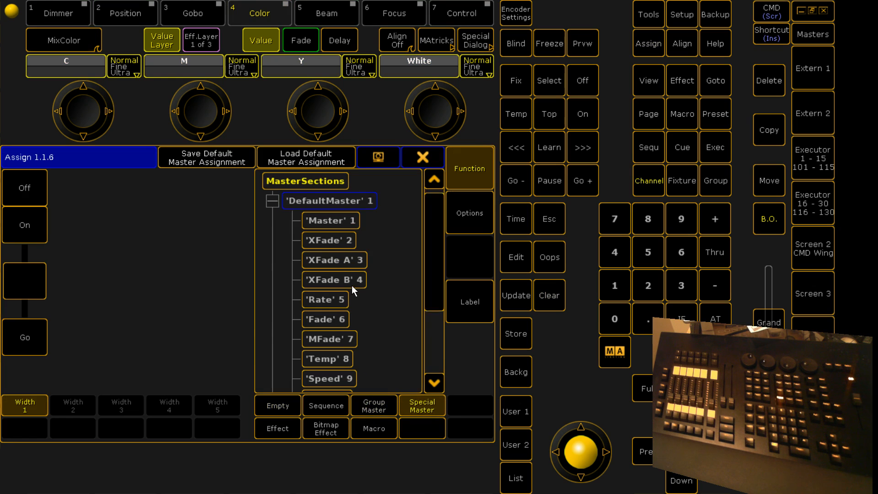
scroll(358, 292, "down", 6)
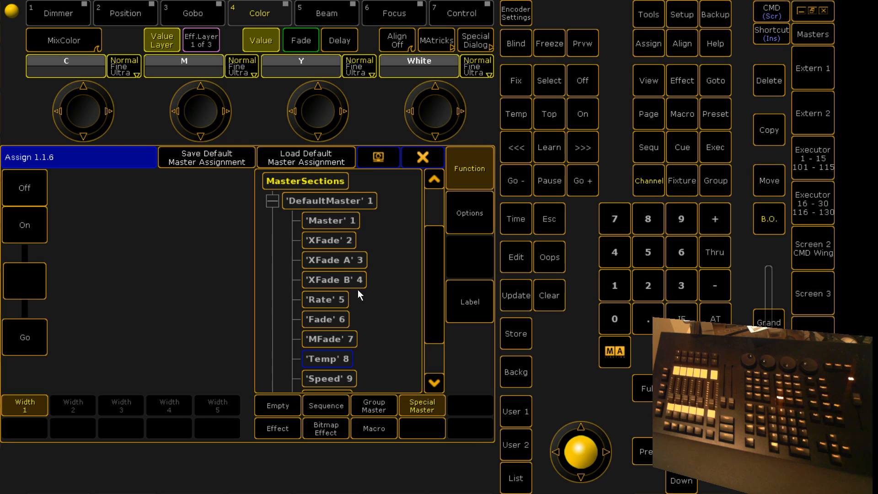
scroll(358, 289, "down", 3)
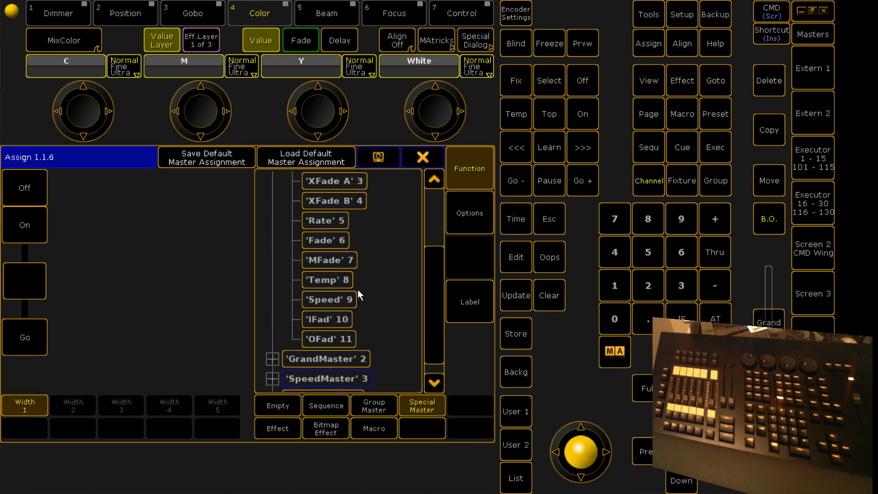
left_click(272, 320)
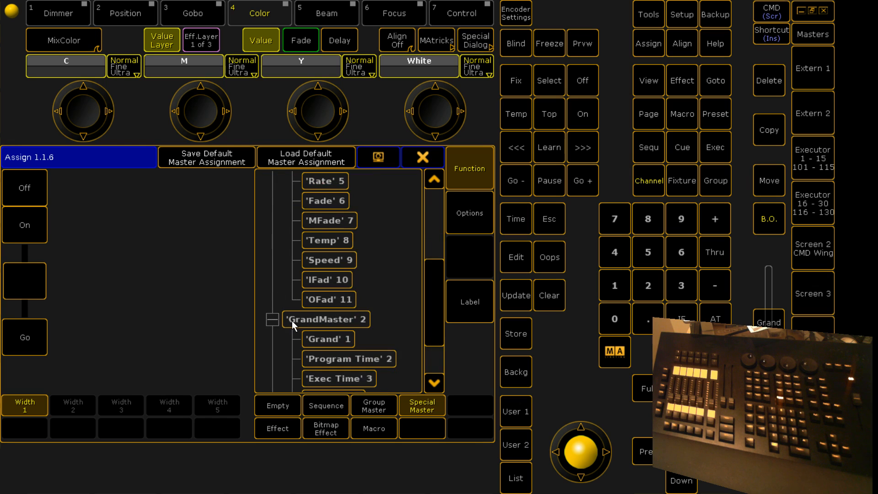
left_click(270, 338)
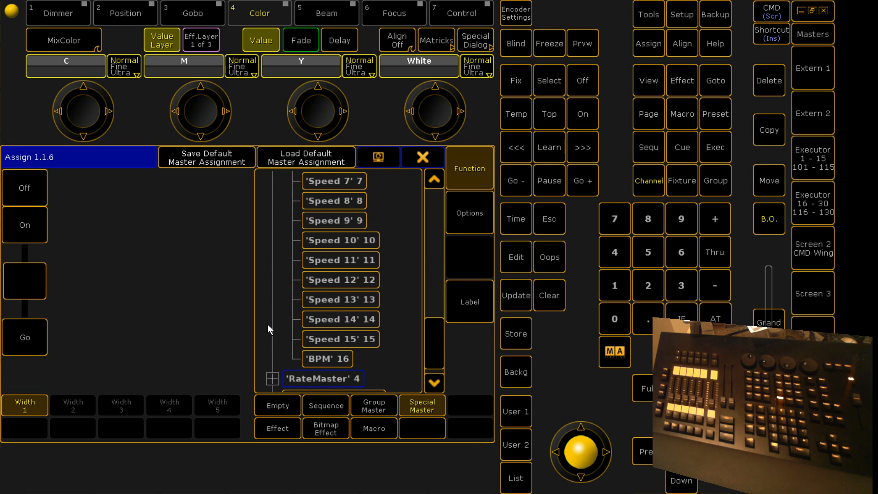
scroll(283, 344, "up", 14)
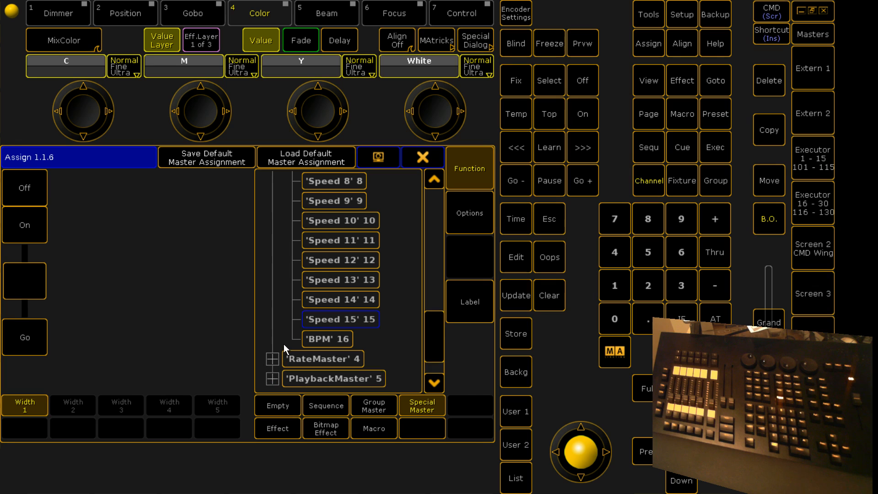
scroll(284, 333, "up", 17)
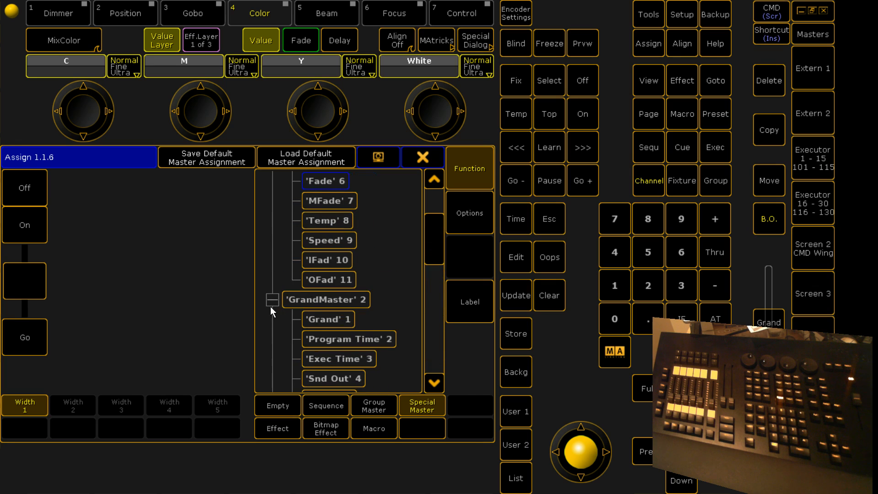
left_click(271, 300)
Step: View the effects, bitmap effects and macros that can be assigned to executor 1.1.6
left_click(270, 430)
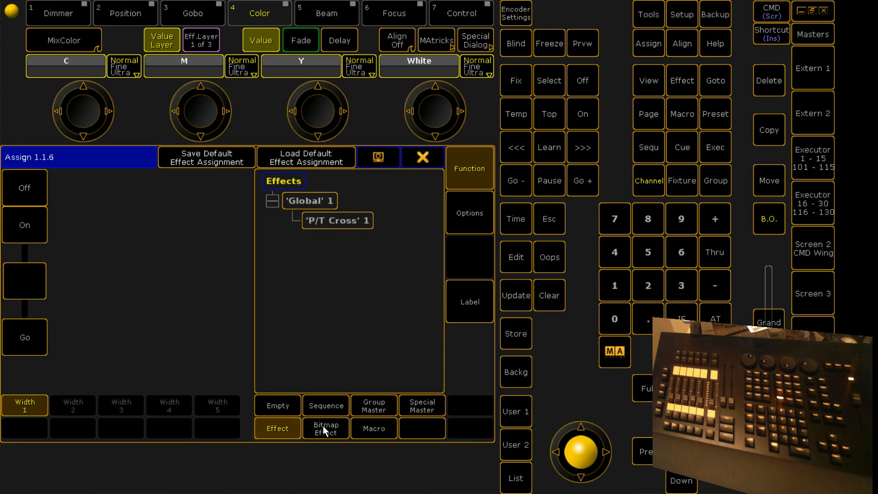
left_click(323, 425)
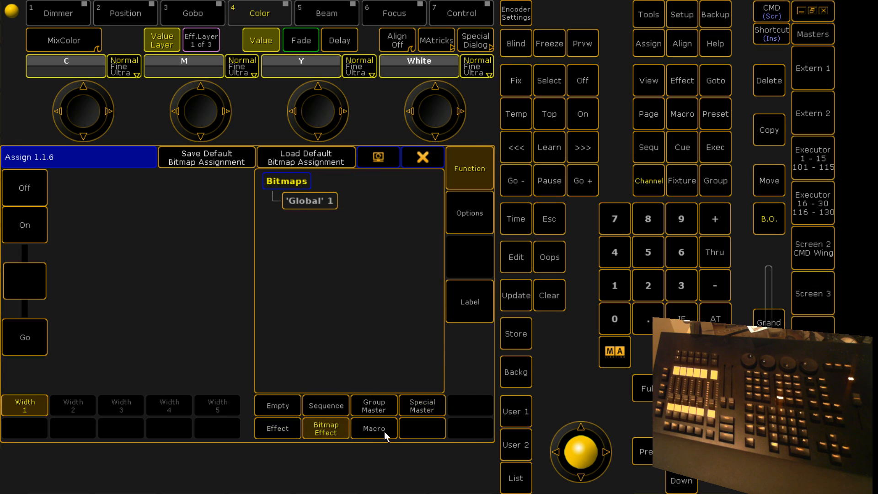
left_click(384, 432)
Step: Assign Sequ 1 from the Global sequence pool to executor 1.1.6
left_click(282, 406)
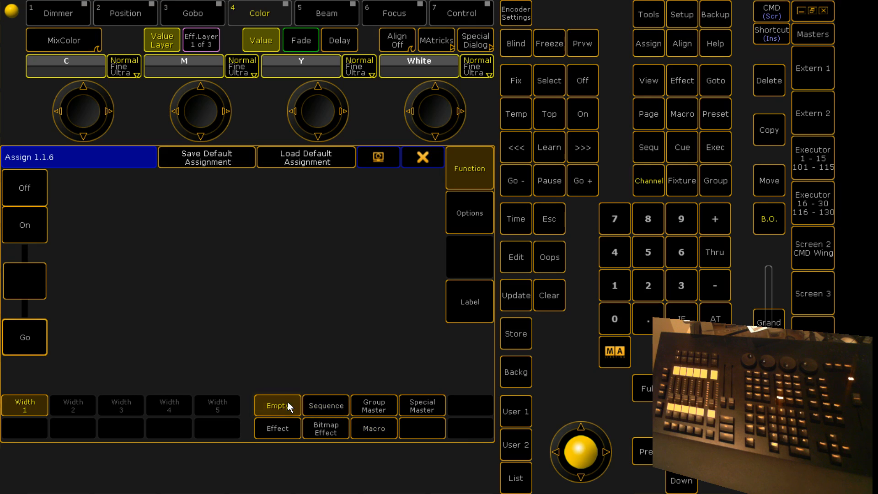
left_click(329, 406)
left_click(323, 222)
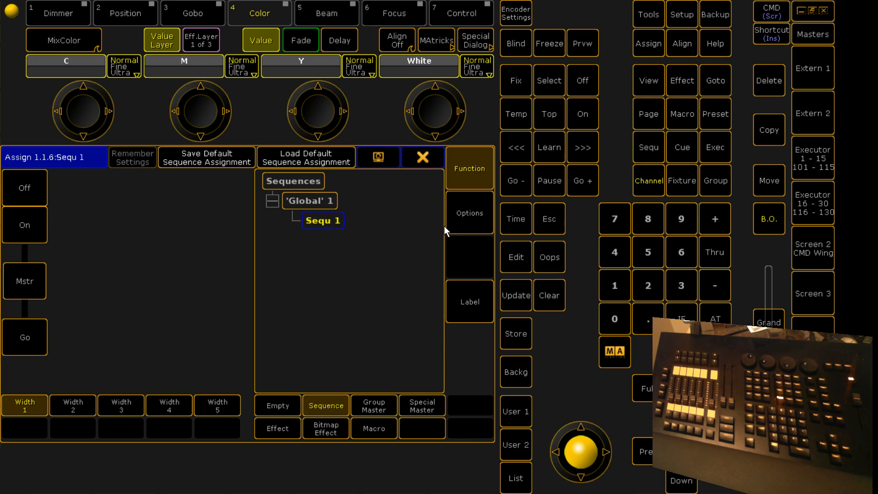
Step: Review the functions available for executor 1.1.6's Off button and master fader, along with its playback options, and close the assignment settings
left_click(24, 186)
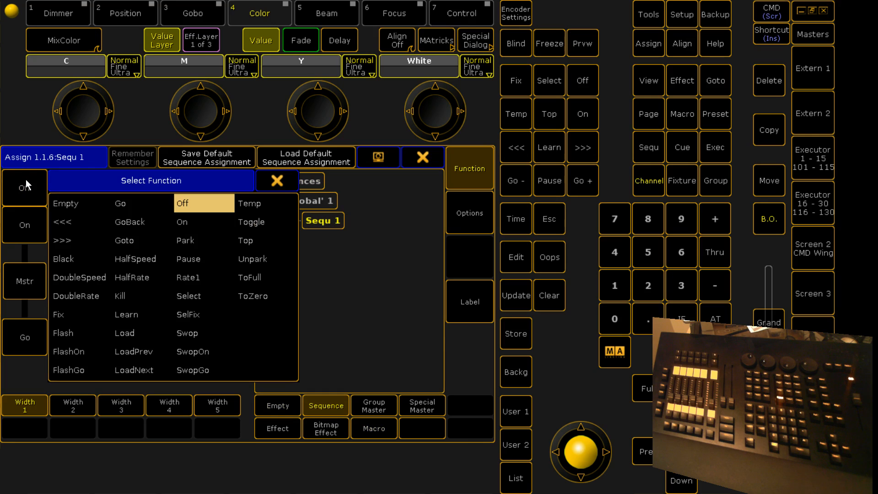
left_click(21, 277)
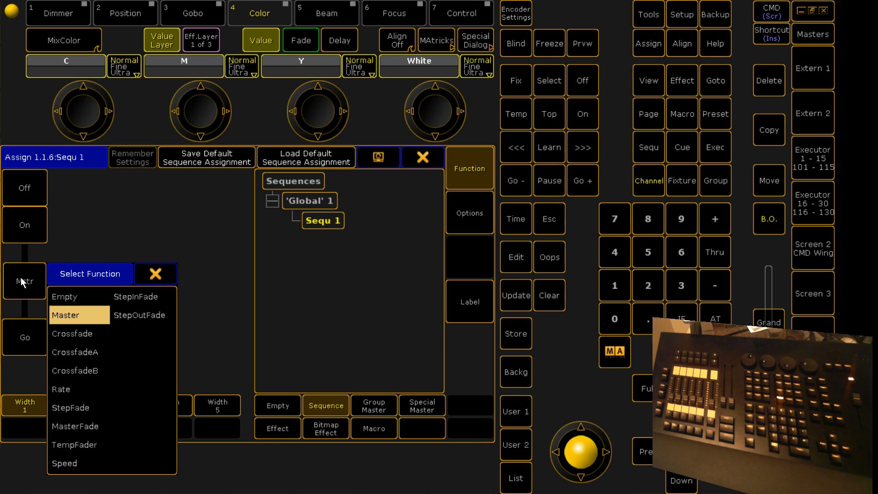
left_click(221, 221)
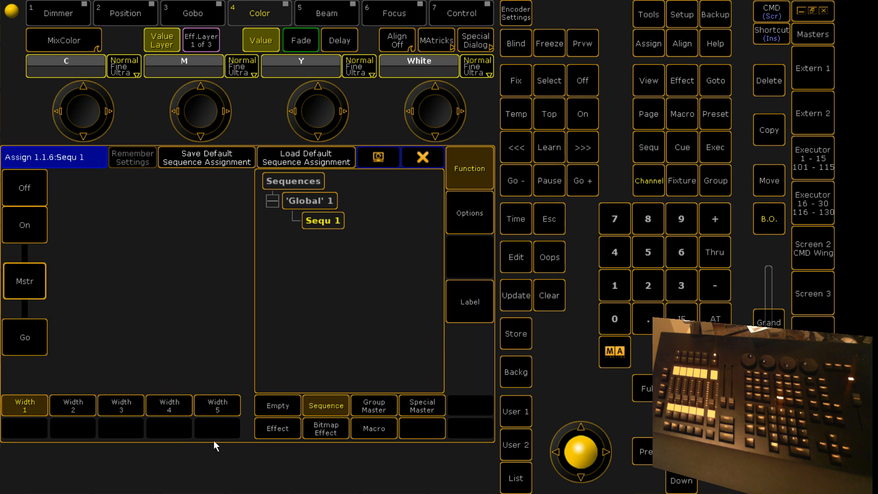
left_click(459, 213)
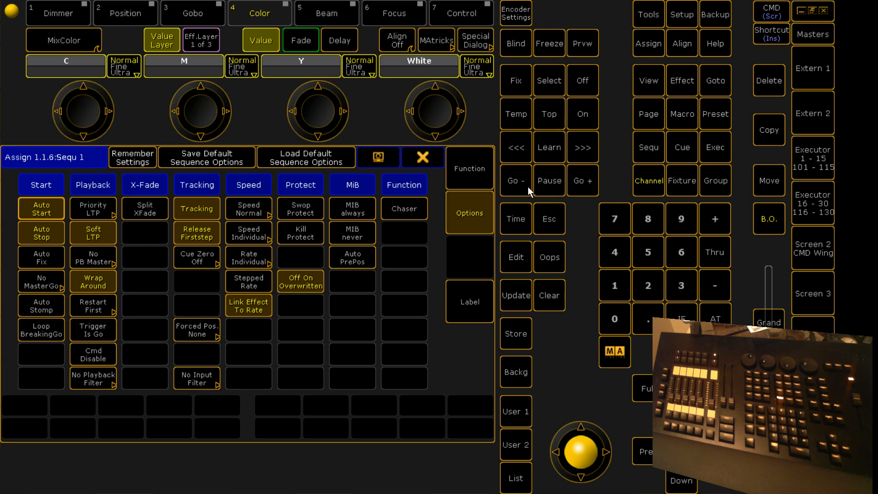
left_click(422, 157)
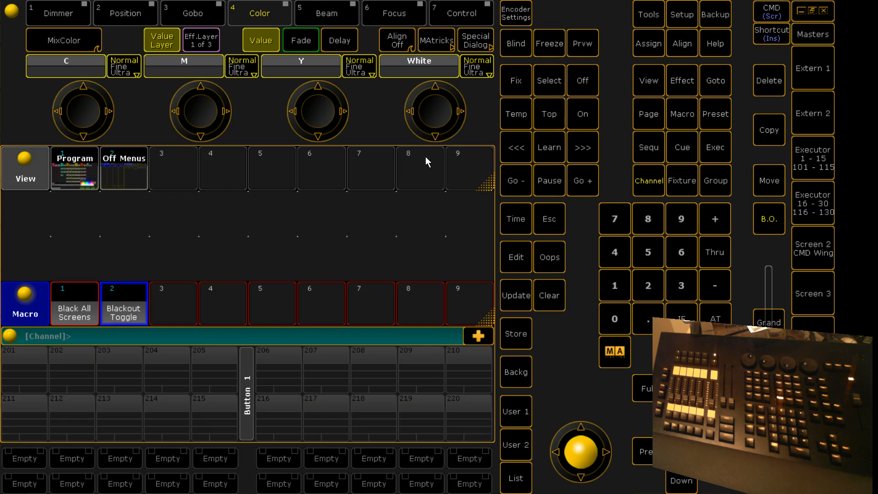
Step: Open the show's import options in Setup, view the User Profiles import dialog, and close it without importing
left_click(681, 15)
left_click(48, 321)
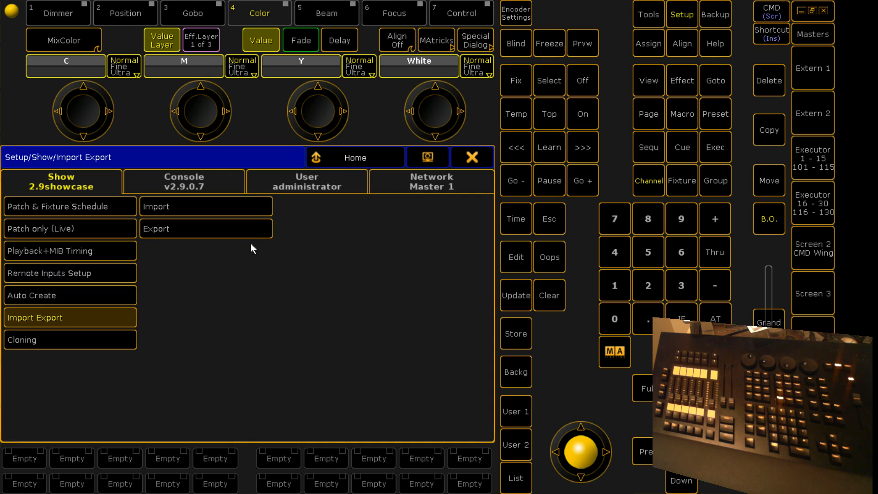
left_click(160, 212)
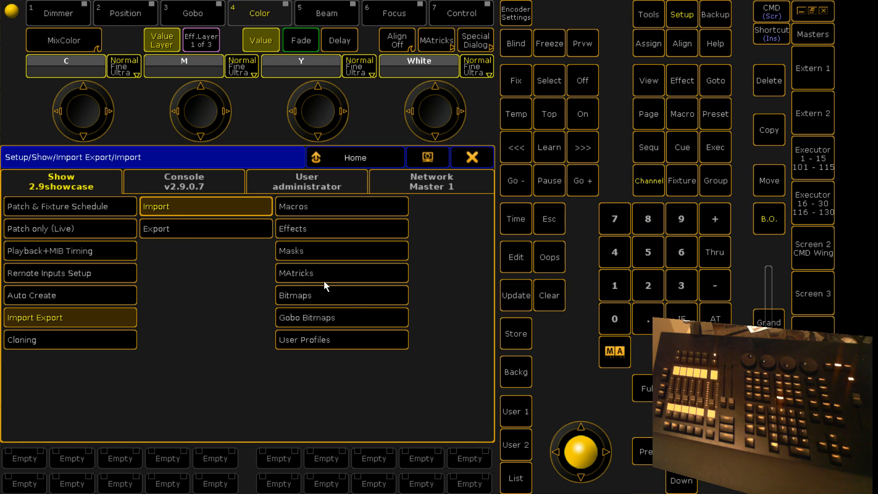
left_click(308, 340)
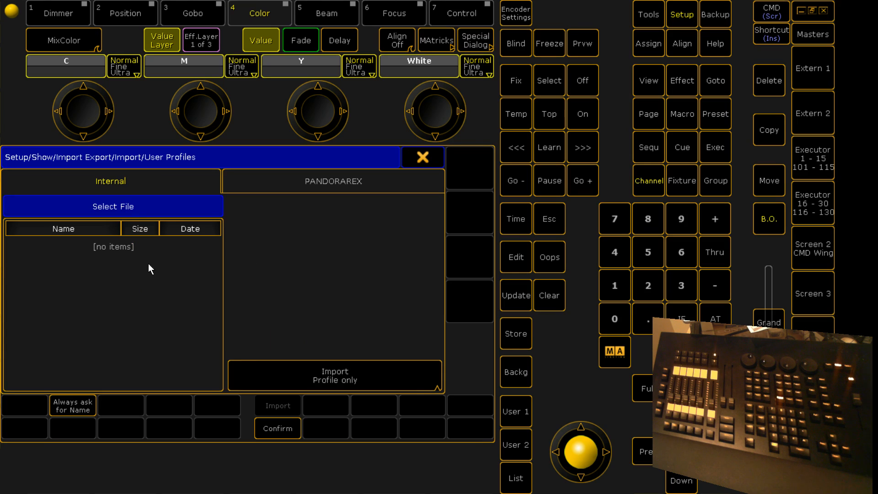
left_click(424, 158)
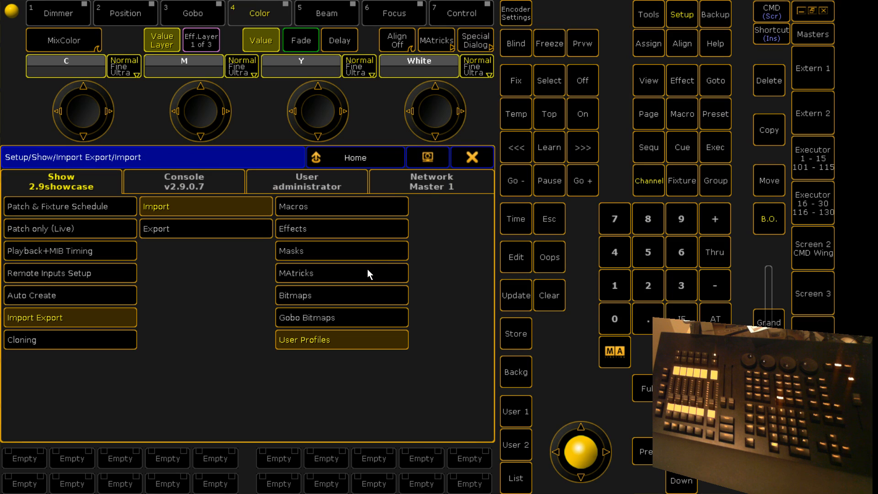